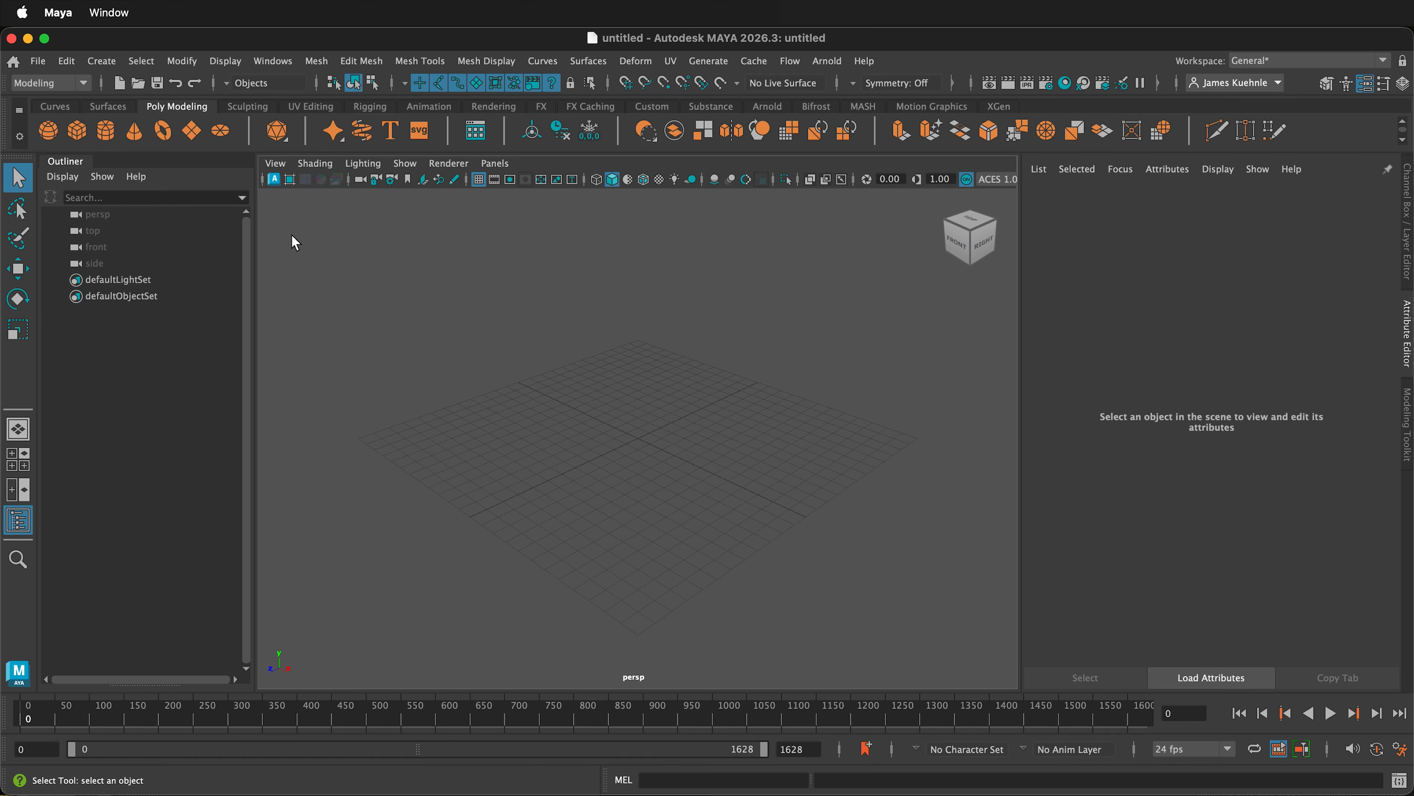
- Import the T-Pose.fbx character from the fbx-export project's scenes folder into the empty scene
click(39, 62)
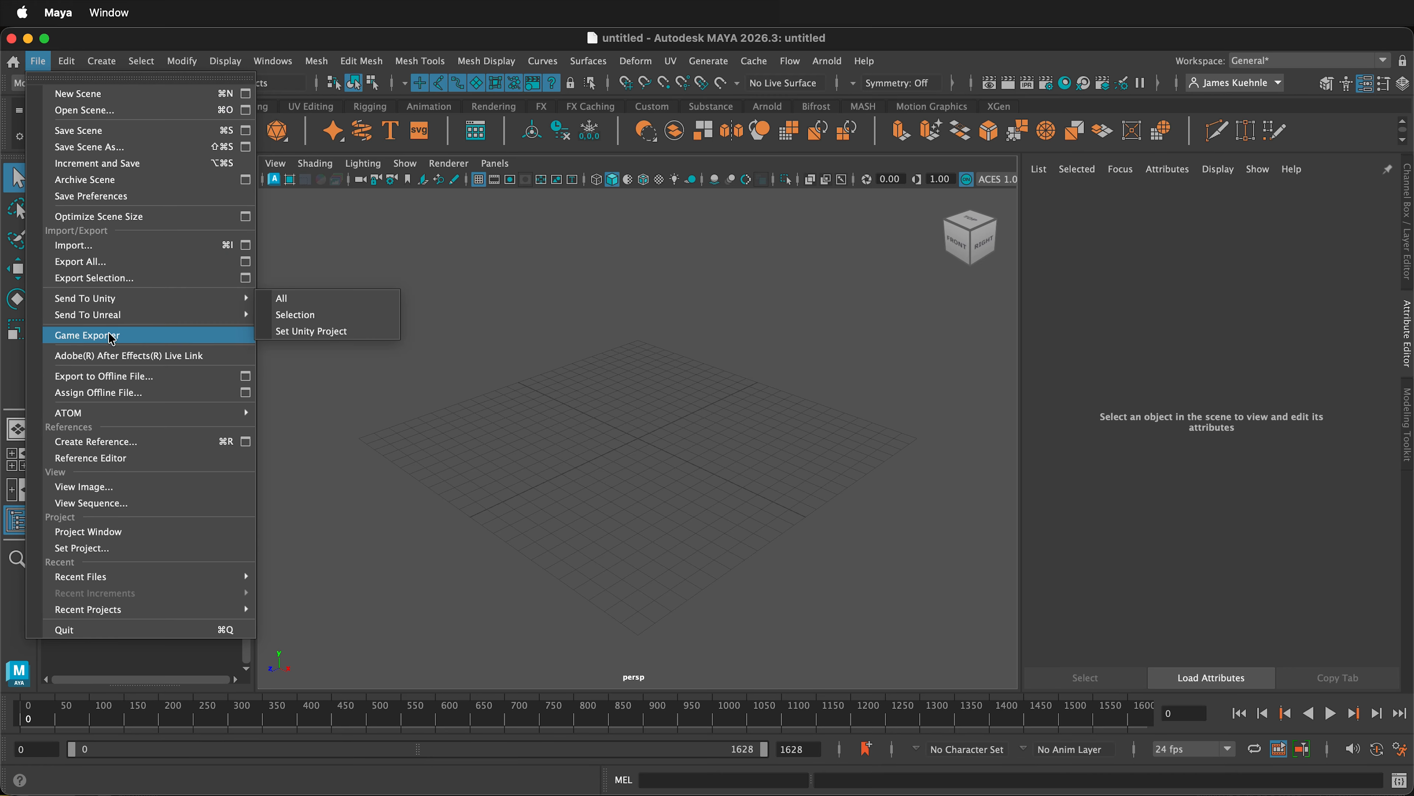
click(113, 245)
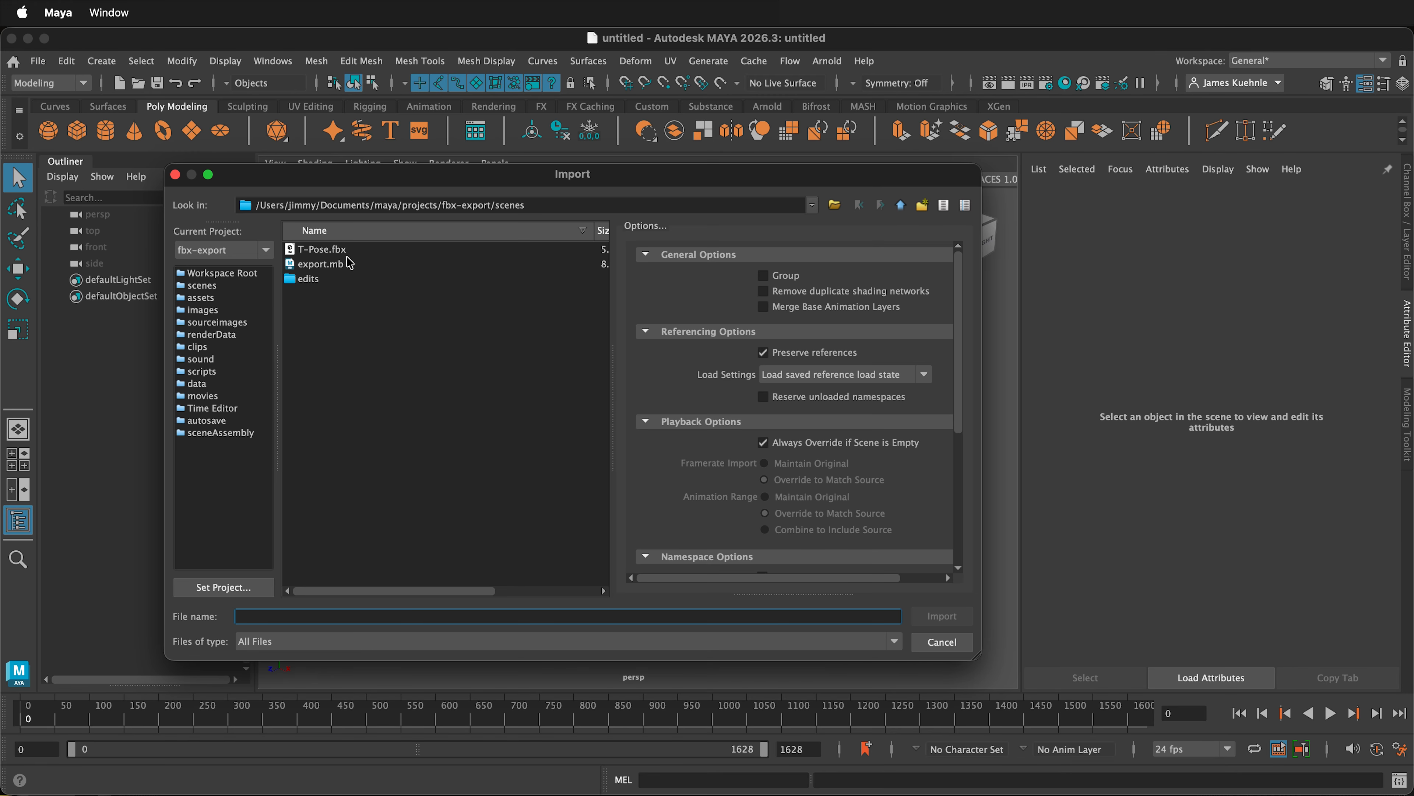
click(363, 251)
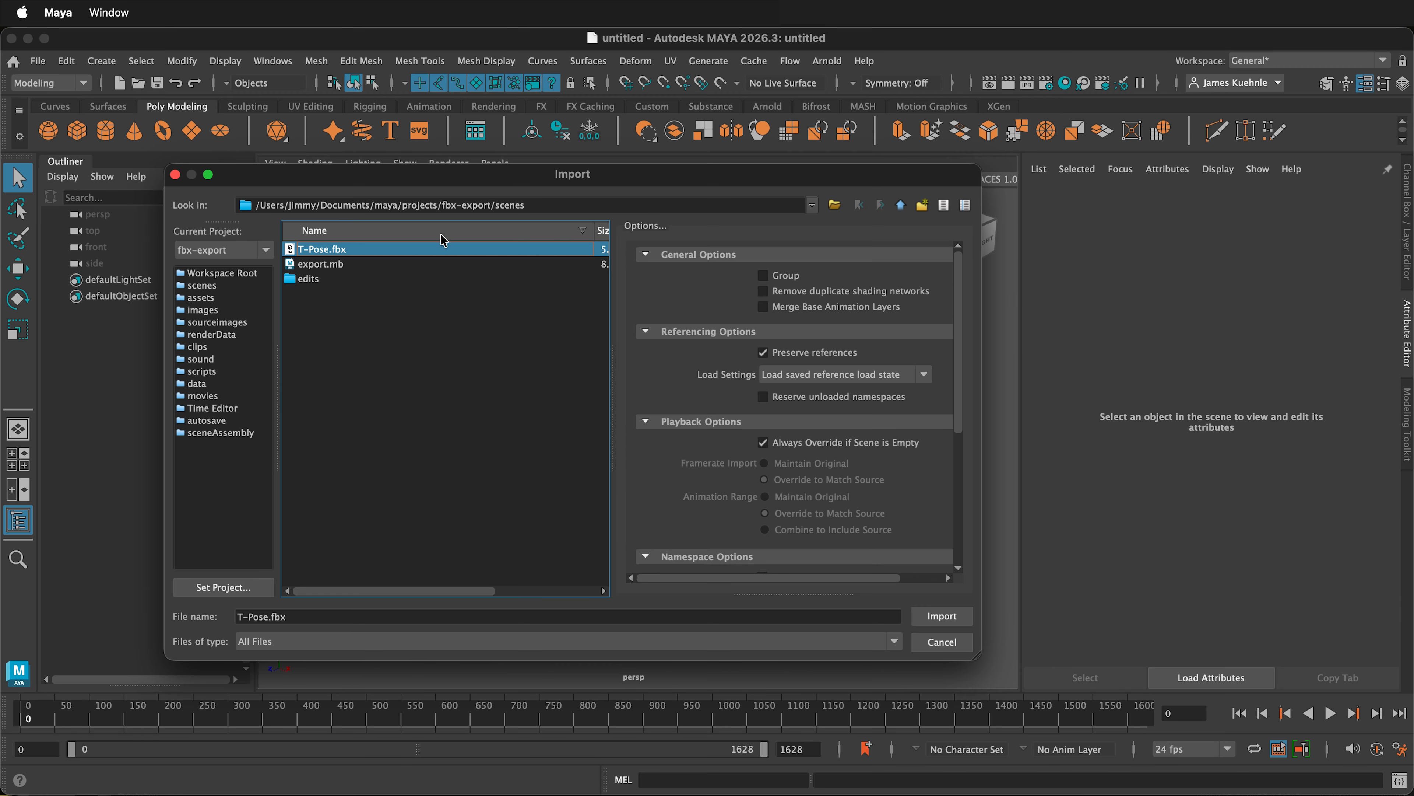
click(954, 618)
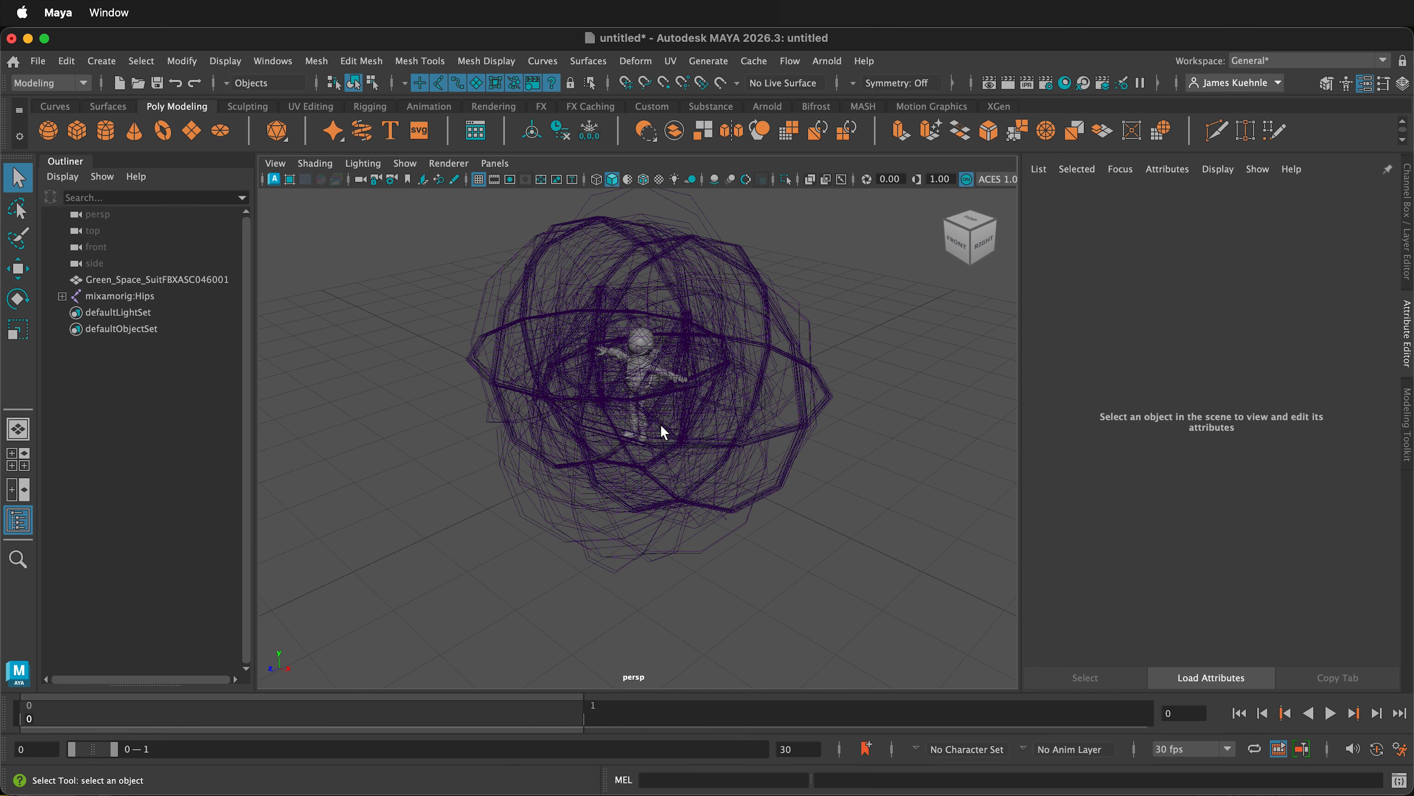
- Reduce the joint display size to 0.03 in the Kinematics preferences and close the preferences window
click(709, 322)
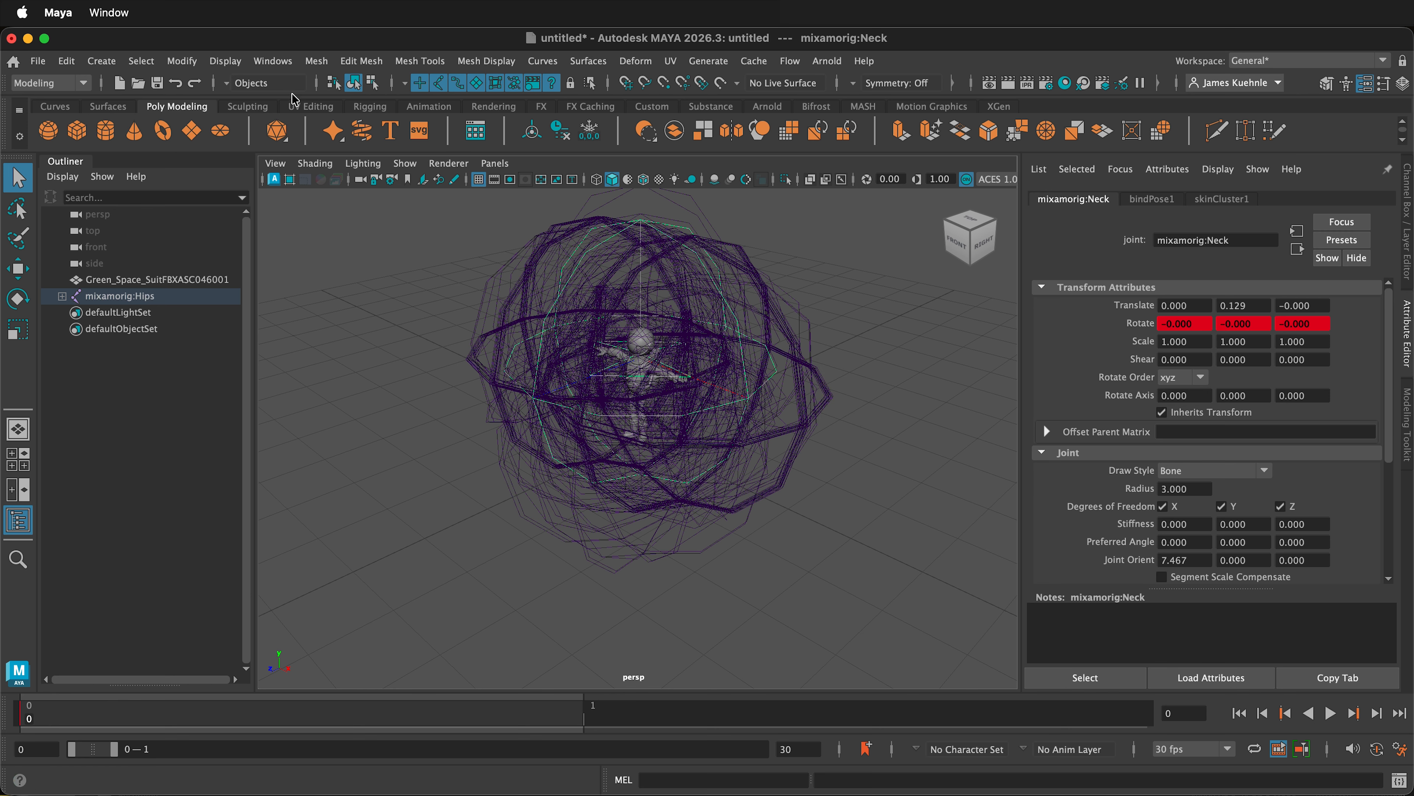
click(273, 60)
mouse_move(308, 240)
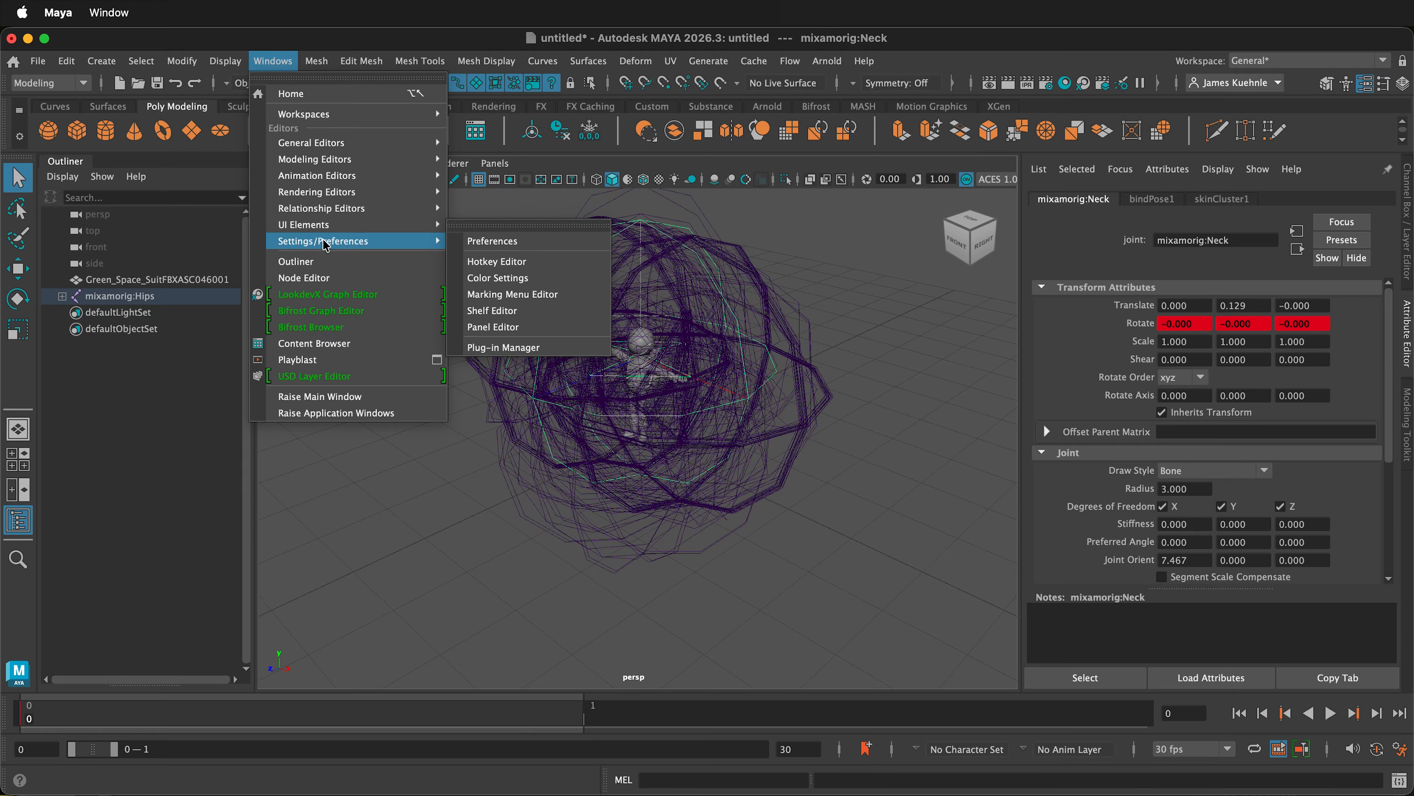
click(493, 241)
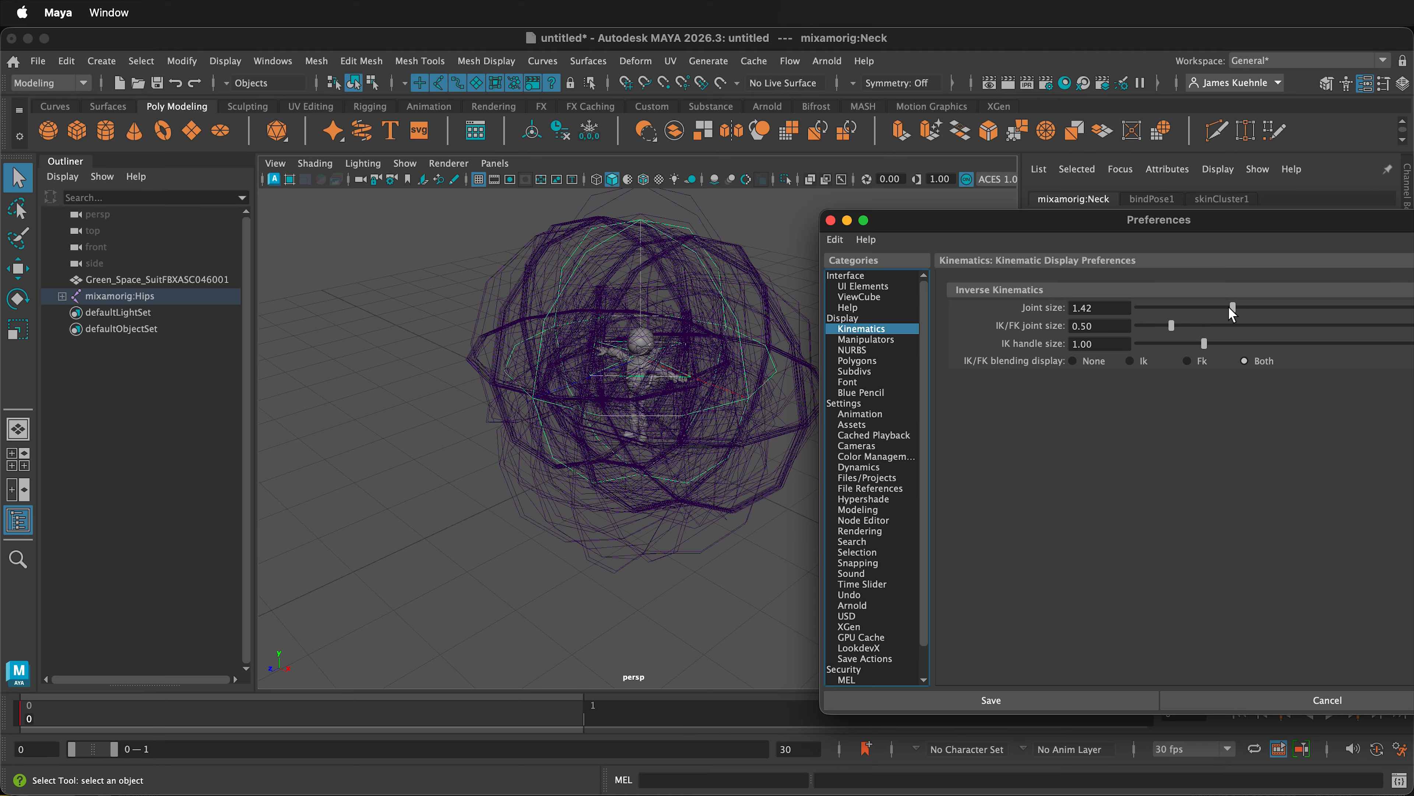
drag(1225, 304, 1140, 316)
scroll(726, 387, up, 5)
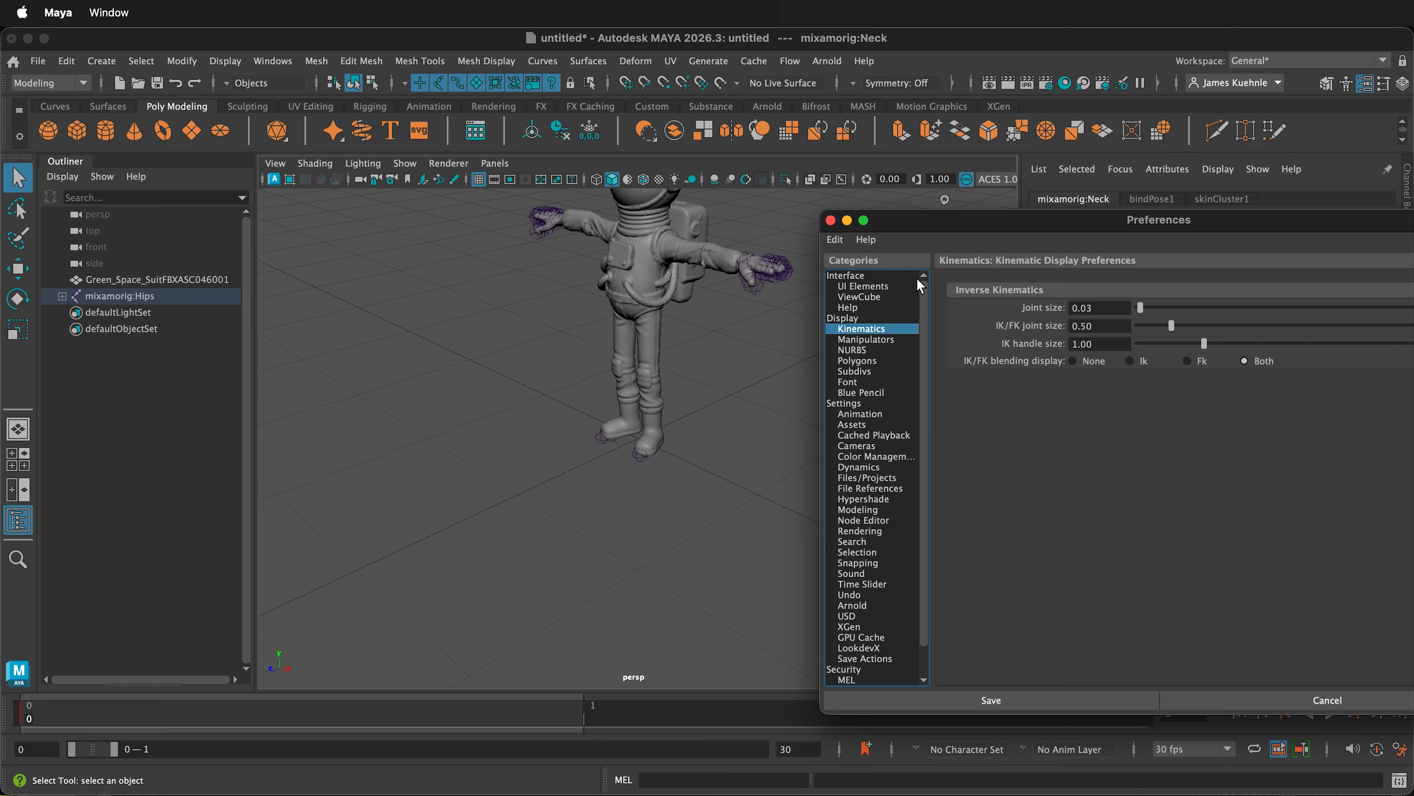
click(831, 221)
scroll(698, 530, down, 5)
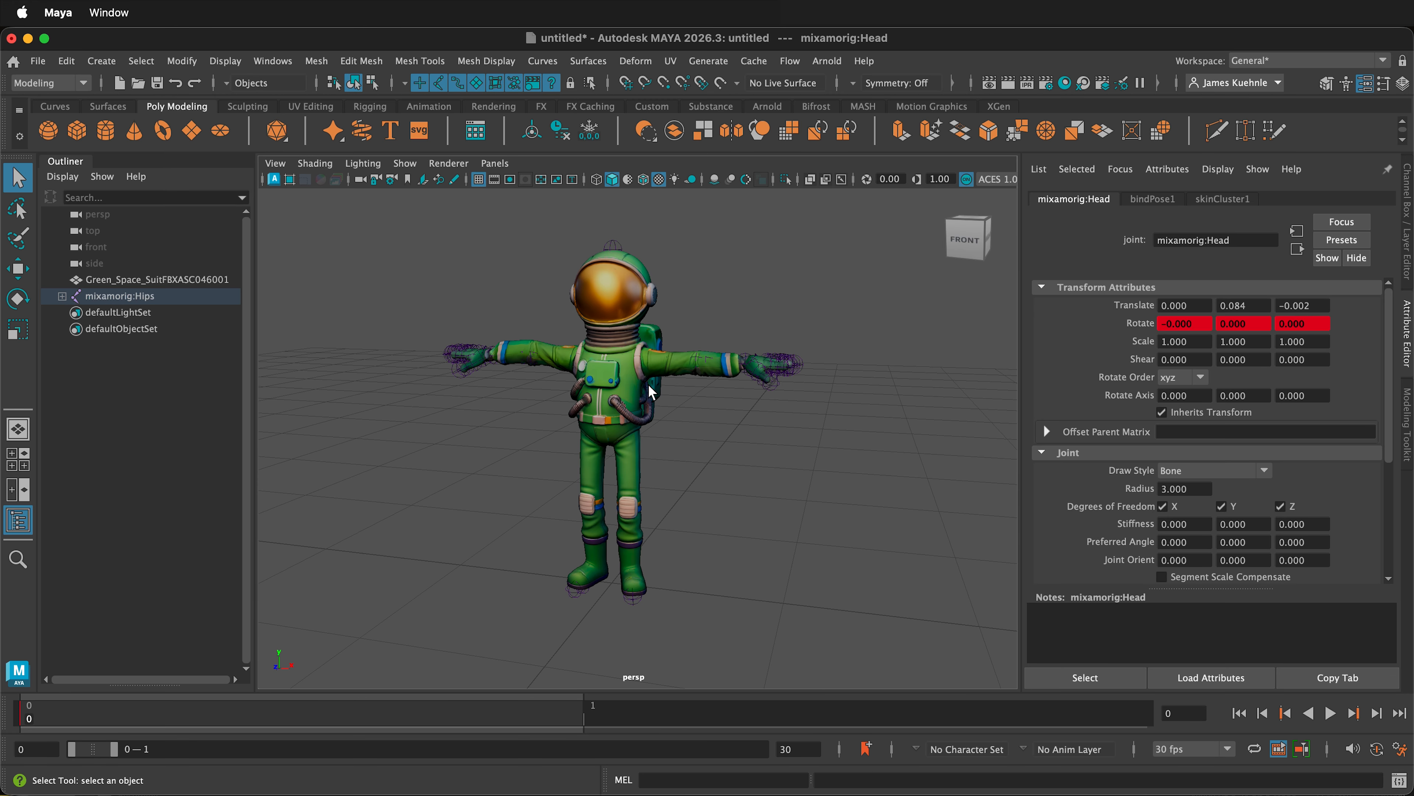
- Open the HumanIK editor and create a new character definition
click(273, 60)
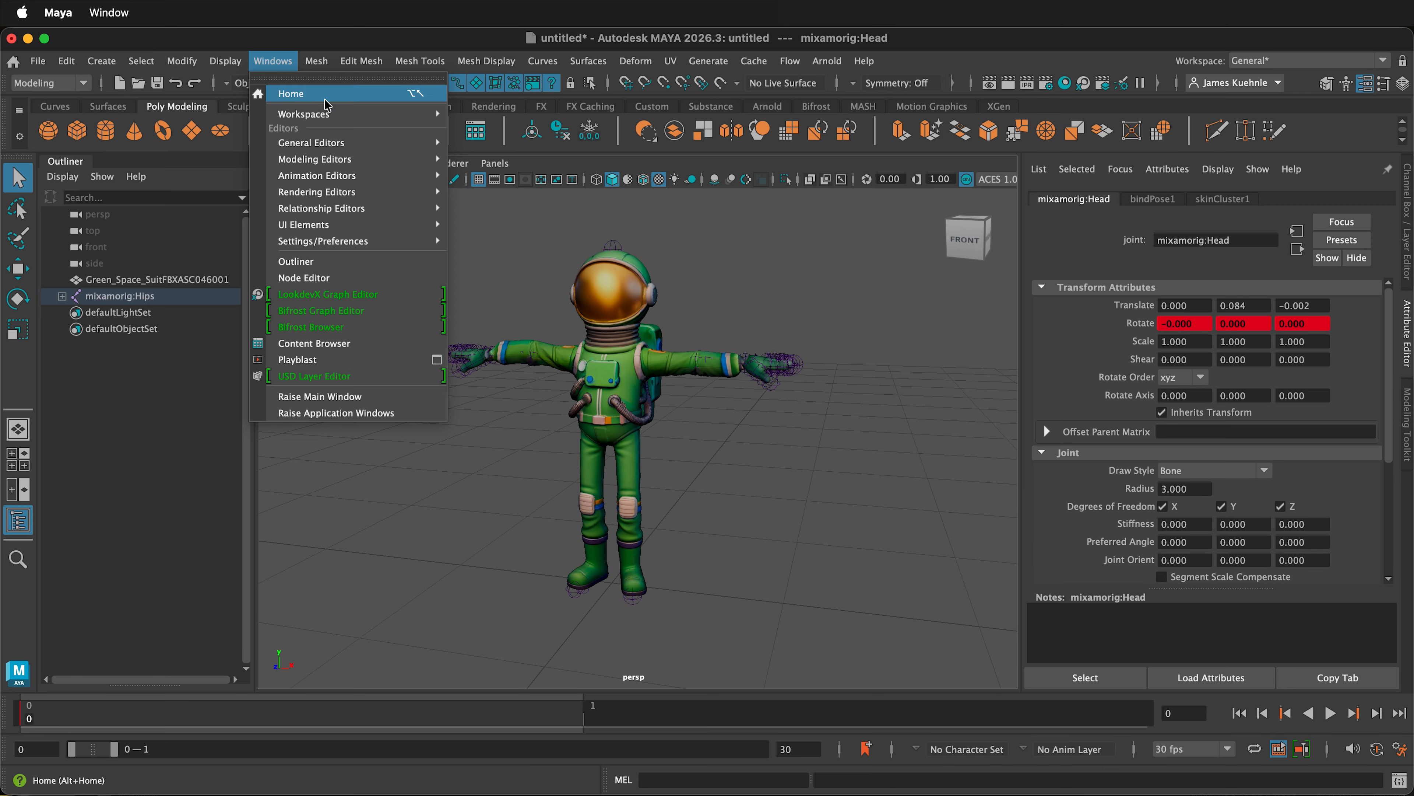
mouse_move(334, 175)
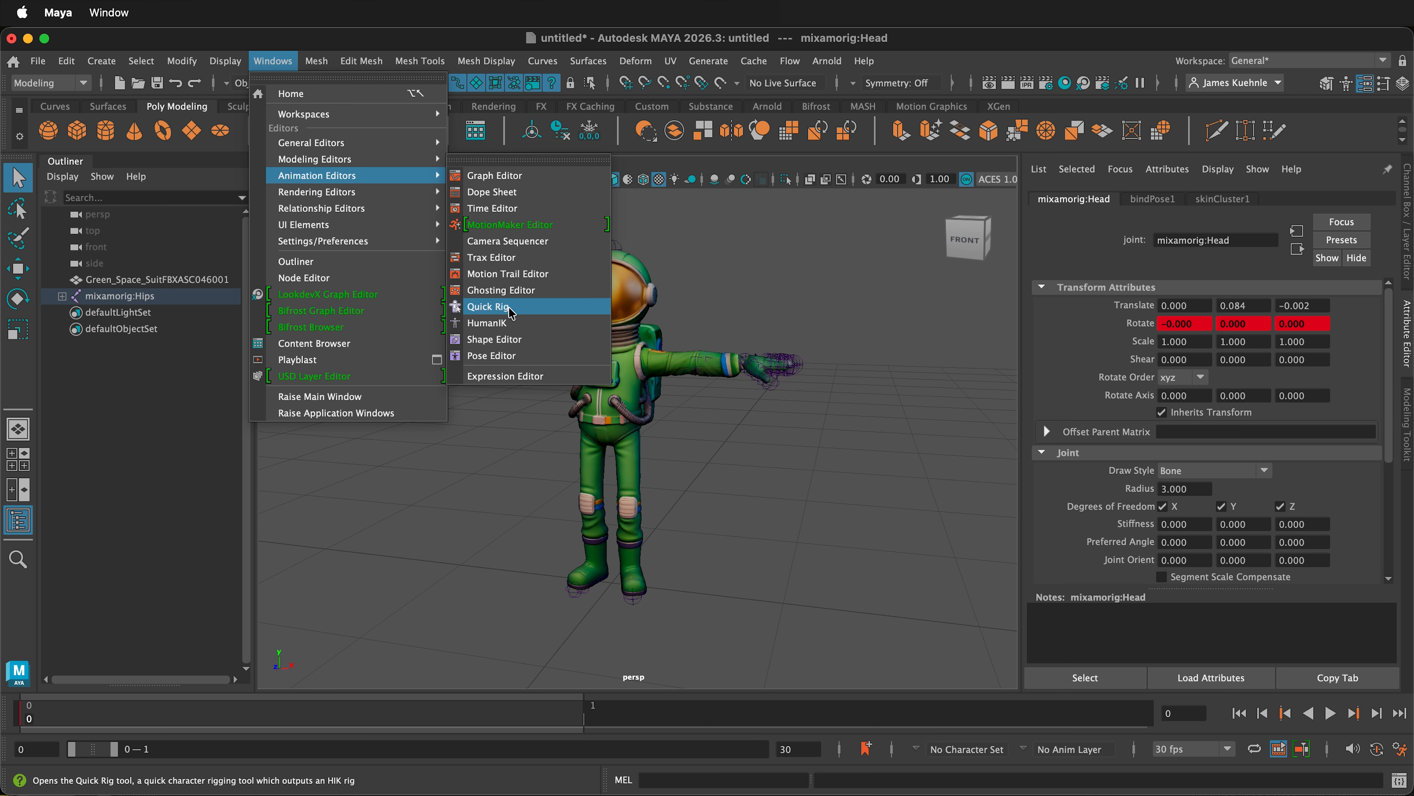
click(517, 322)
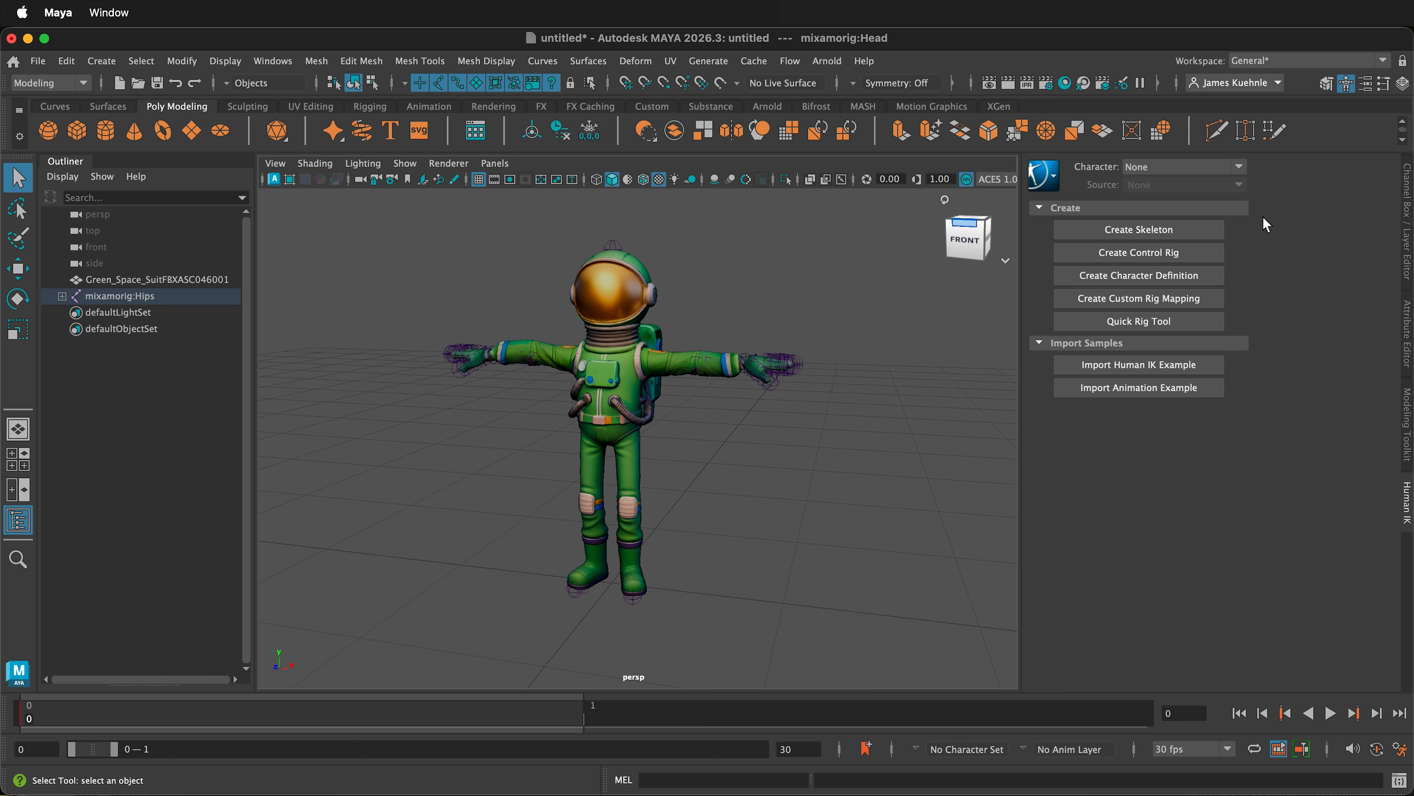
click(1161, 278)
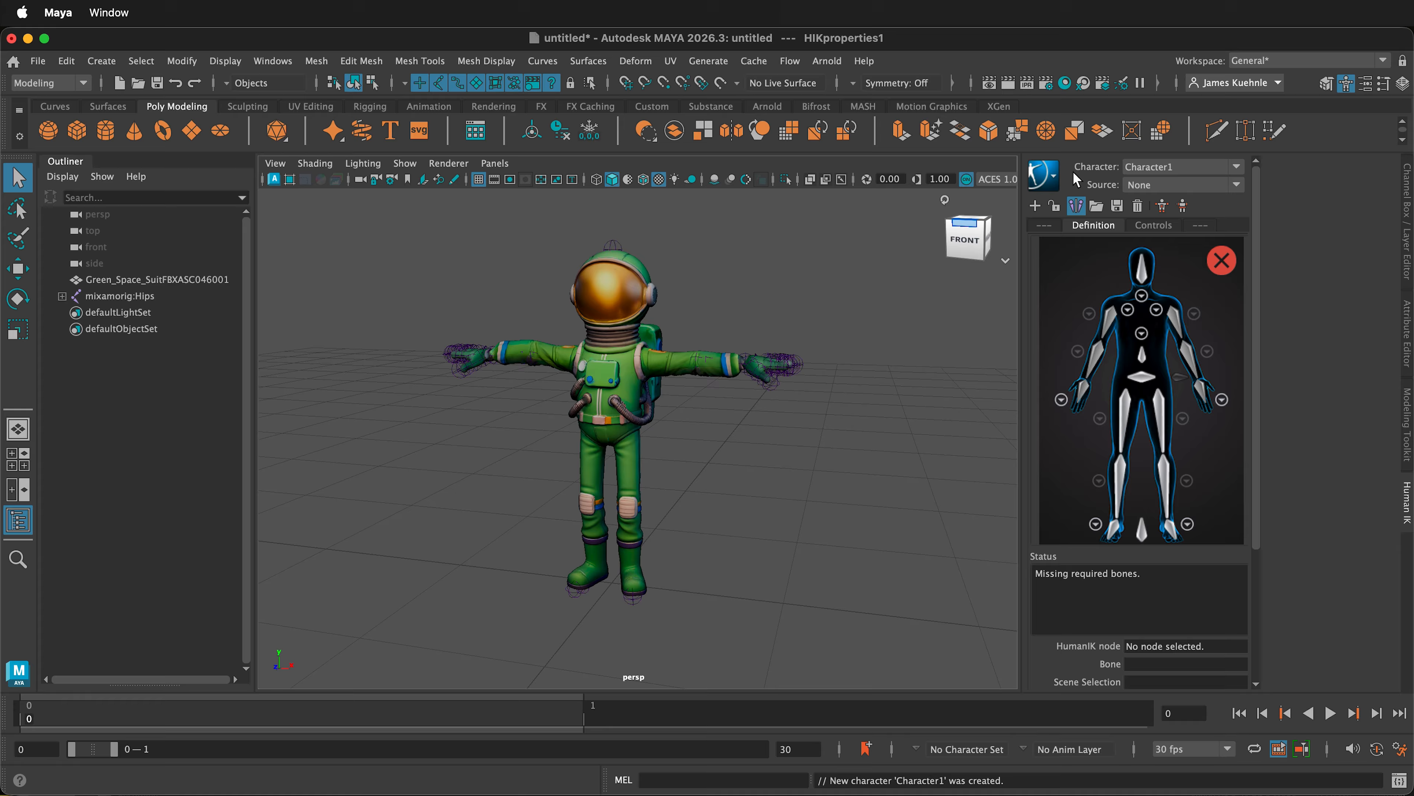
- Rename the character definition to Space_SUit and check the skeleton definition loading options without applying a template
click(1054, 178)
click(1175, 184)
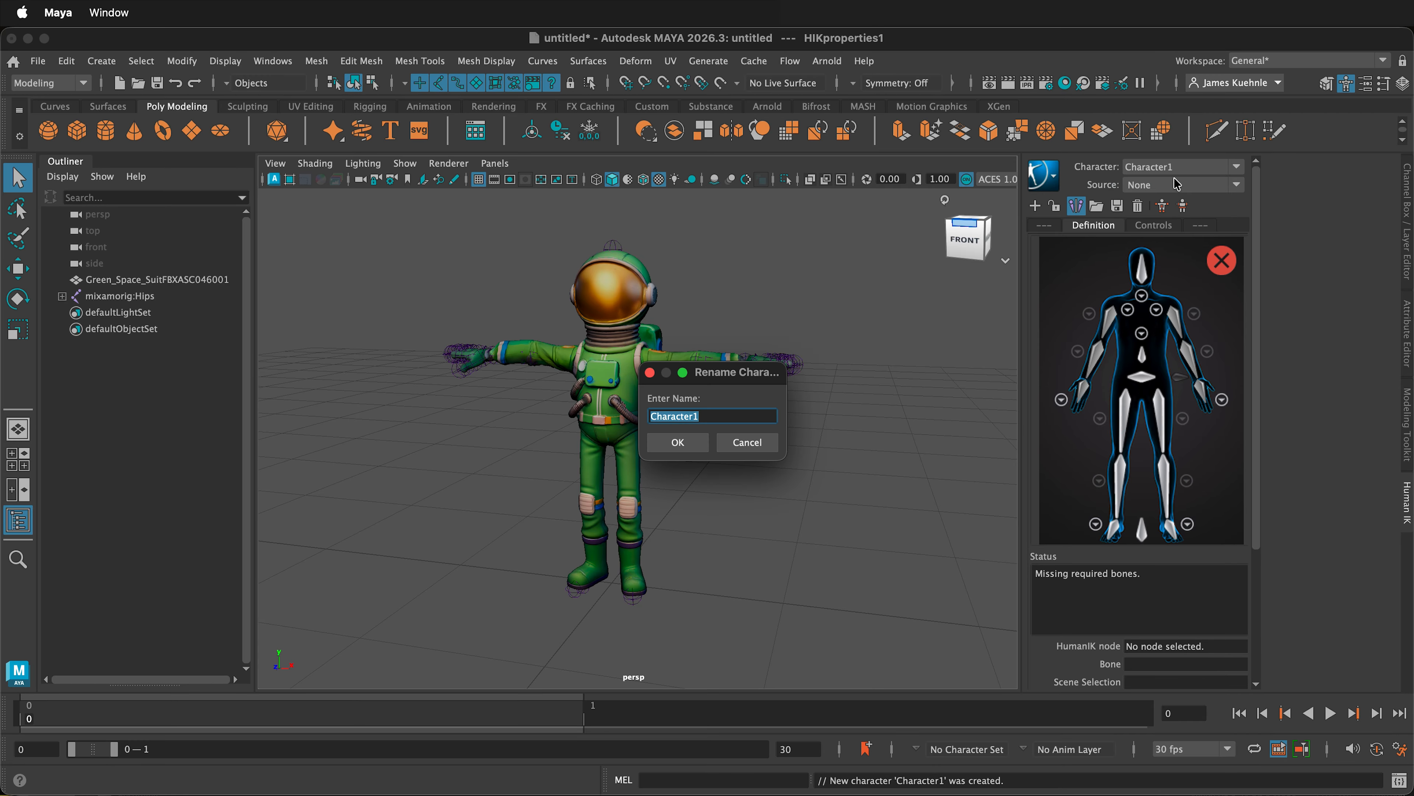
text(Space_SUit)
key(Return)
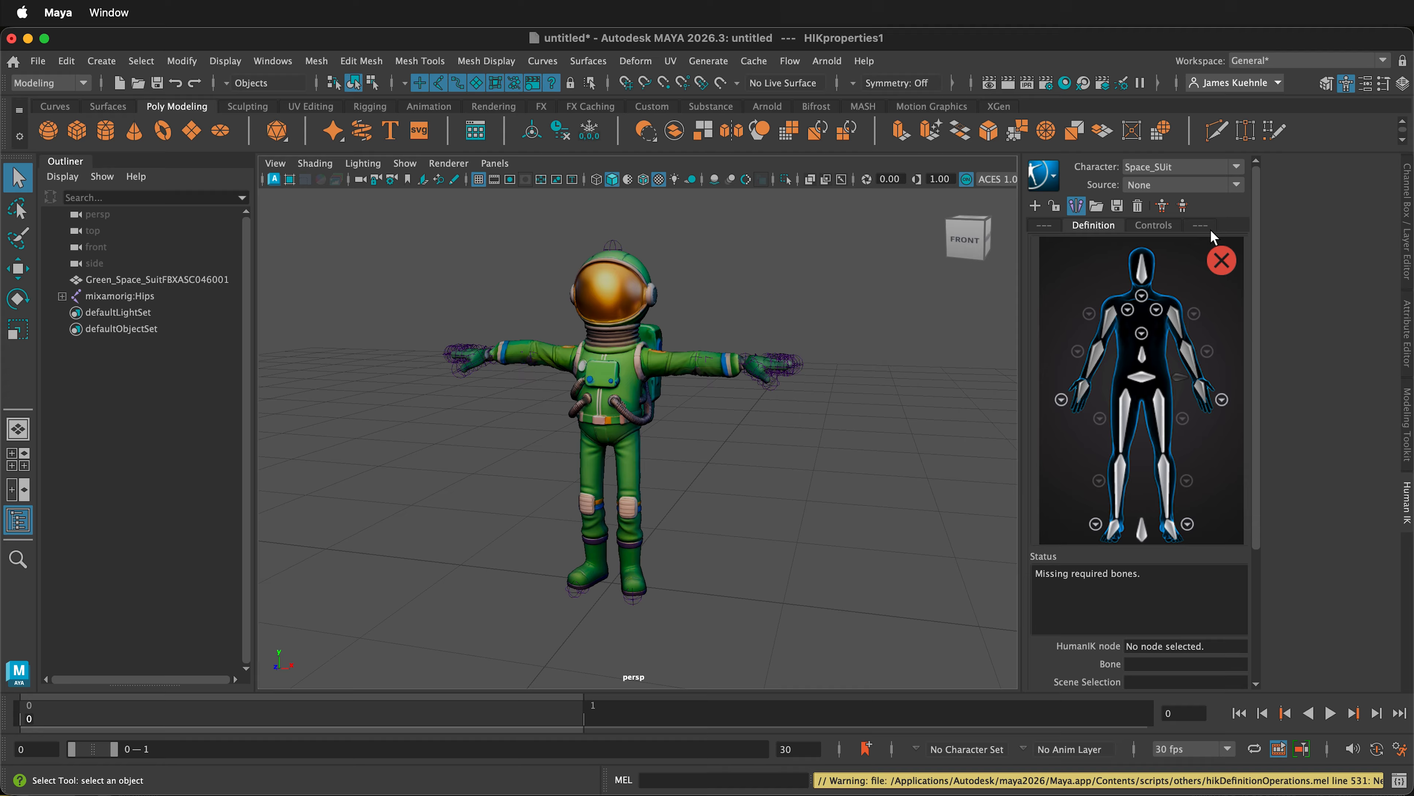
click(1096, 206)
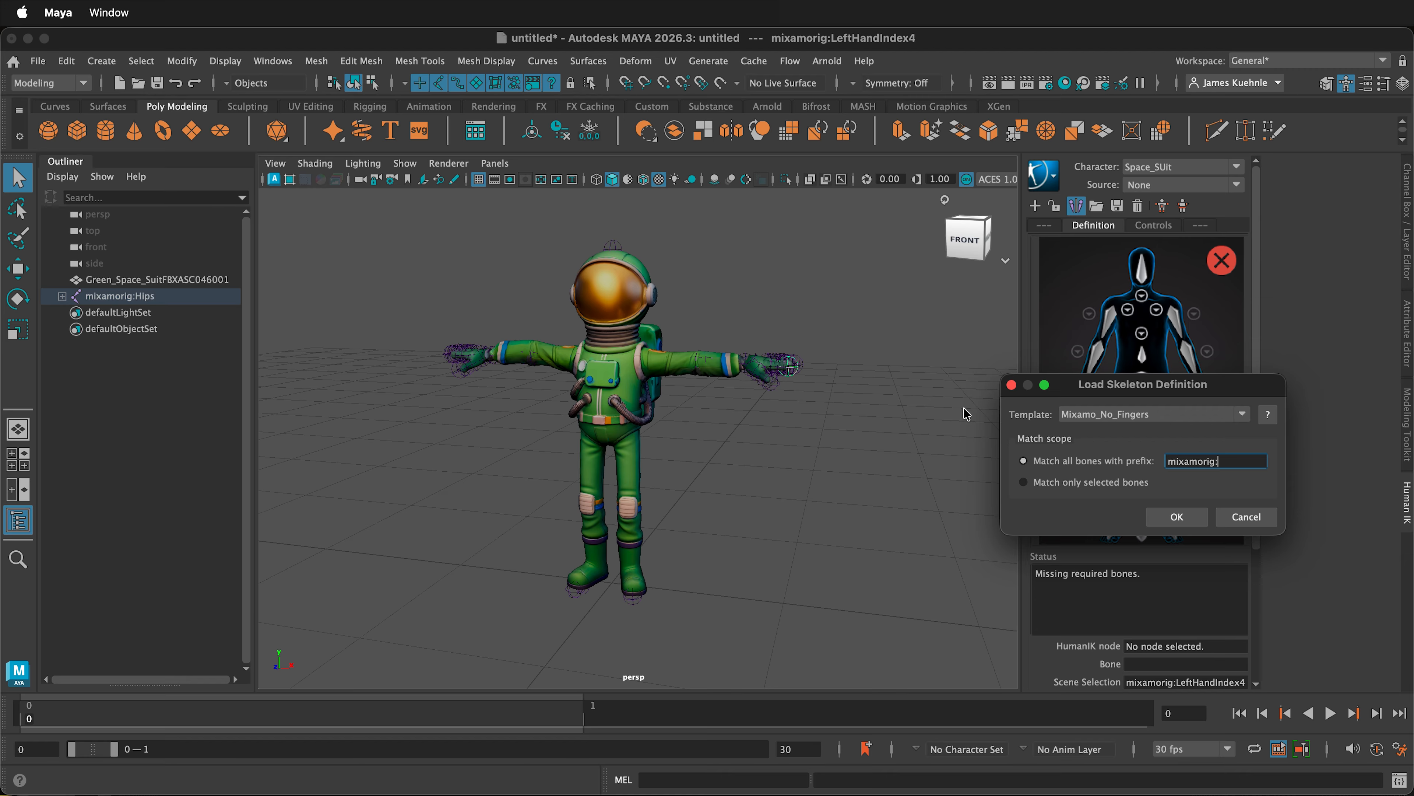
click(1246, 517)
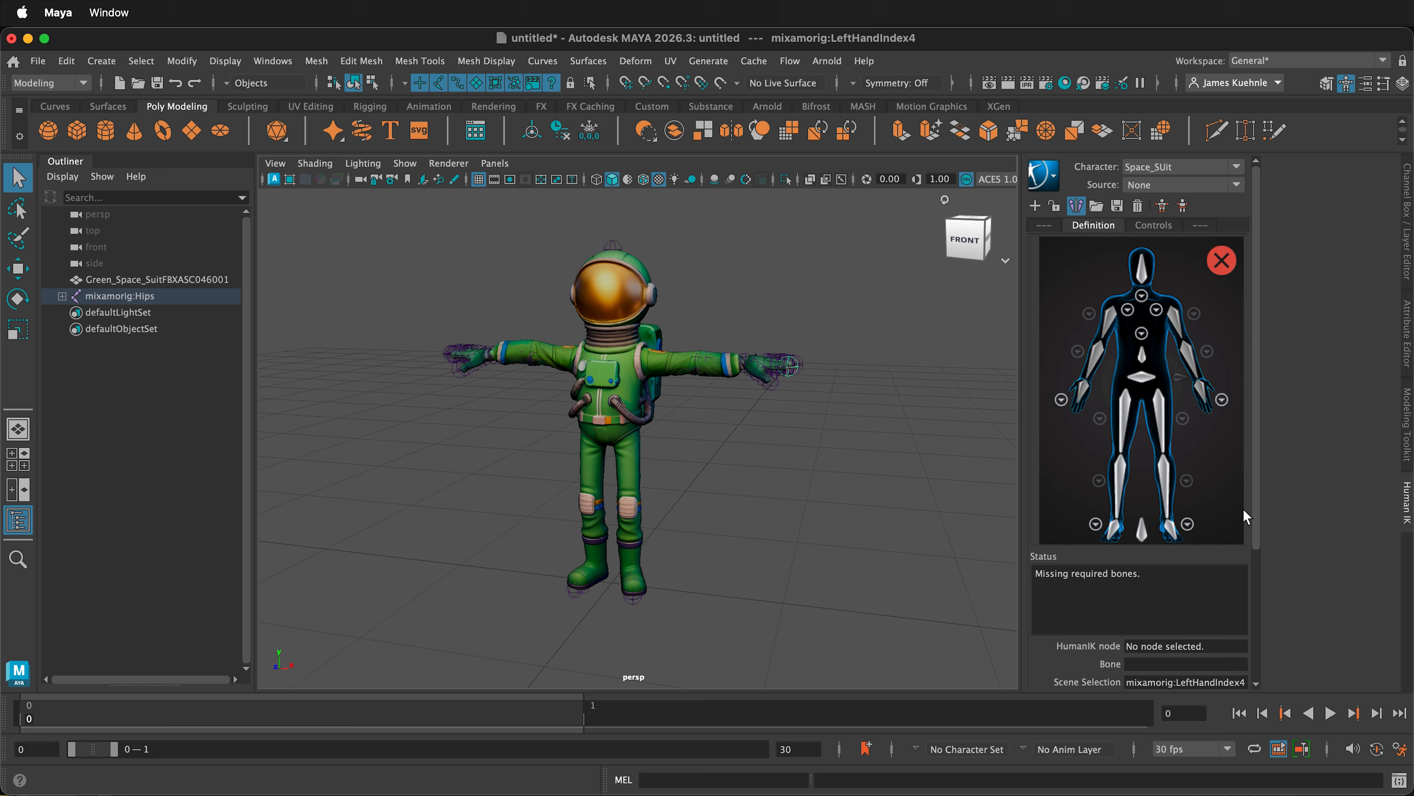
- Expand the mixamorig:Hips hierarchy and assign the mixamorig:Hips and mixamorig:Spine joints to the Hips and Spine nodes of the definition
shift+click(62, 296)
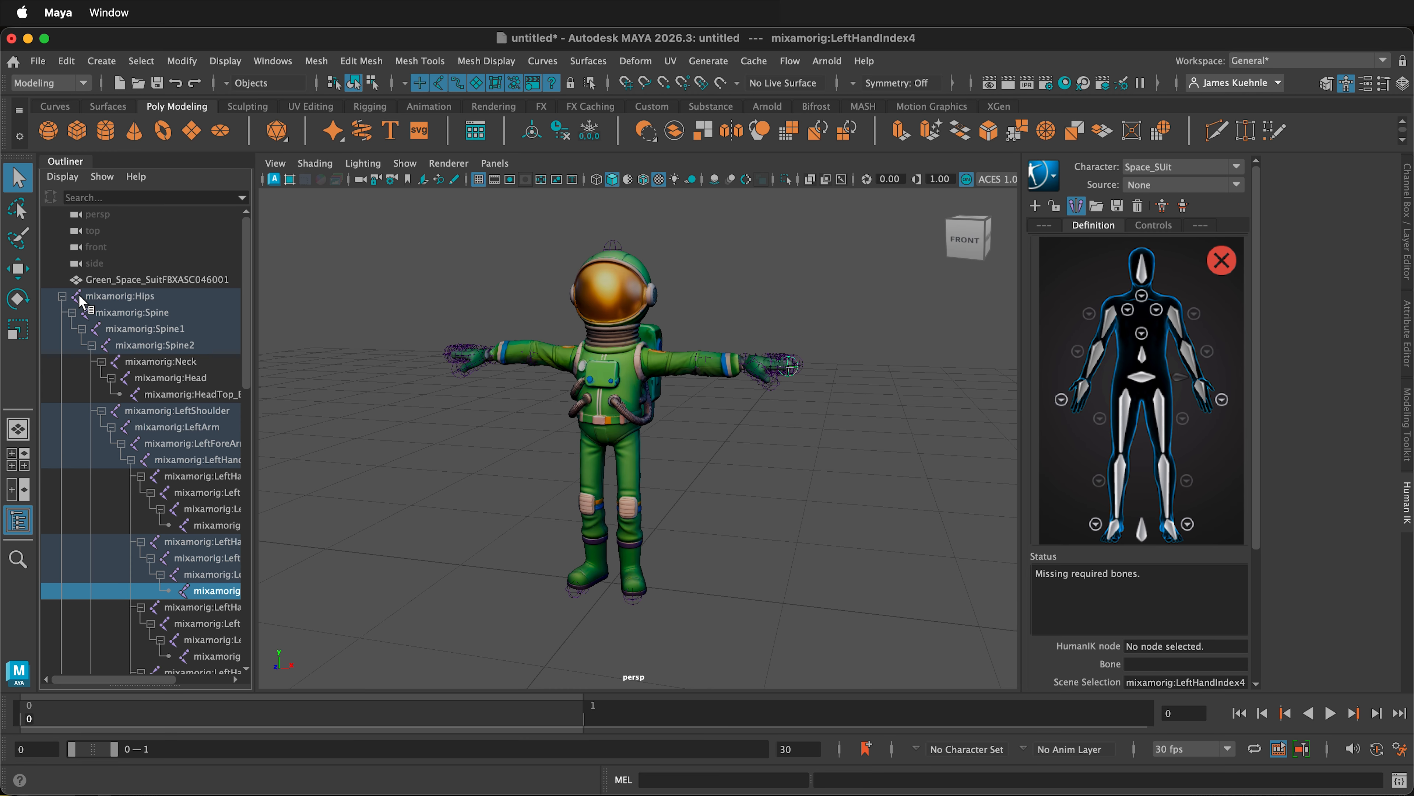
click(135, 296)
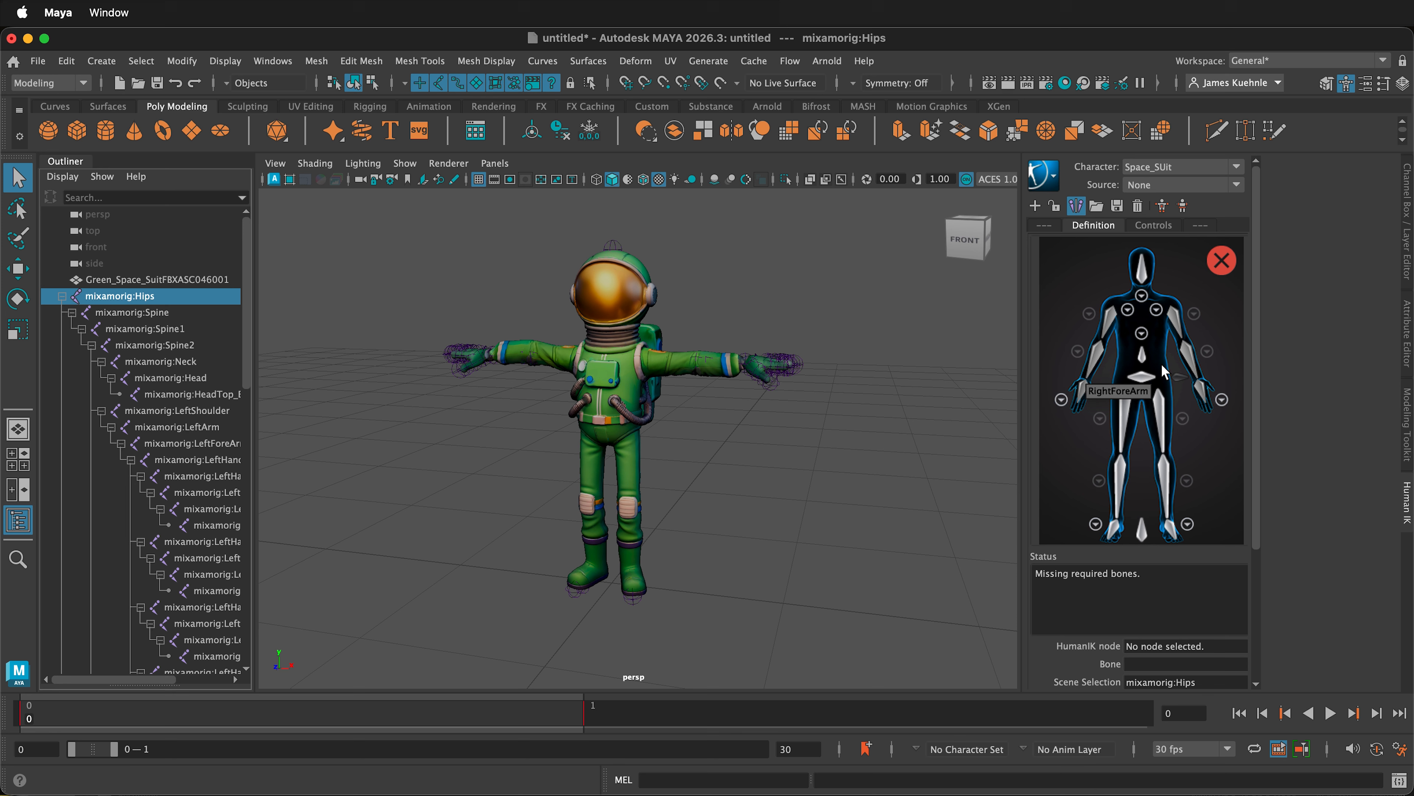
right_click(1138, 381)
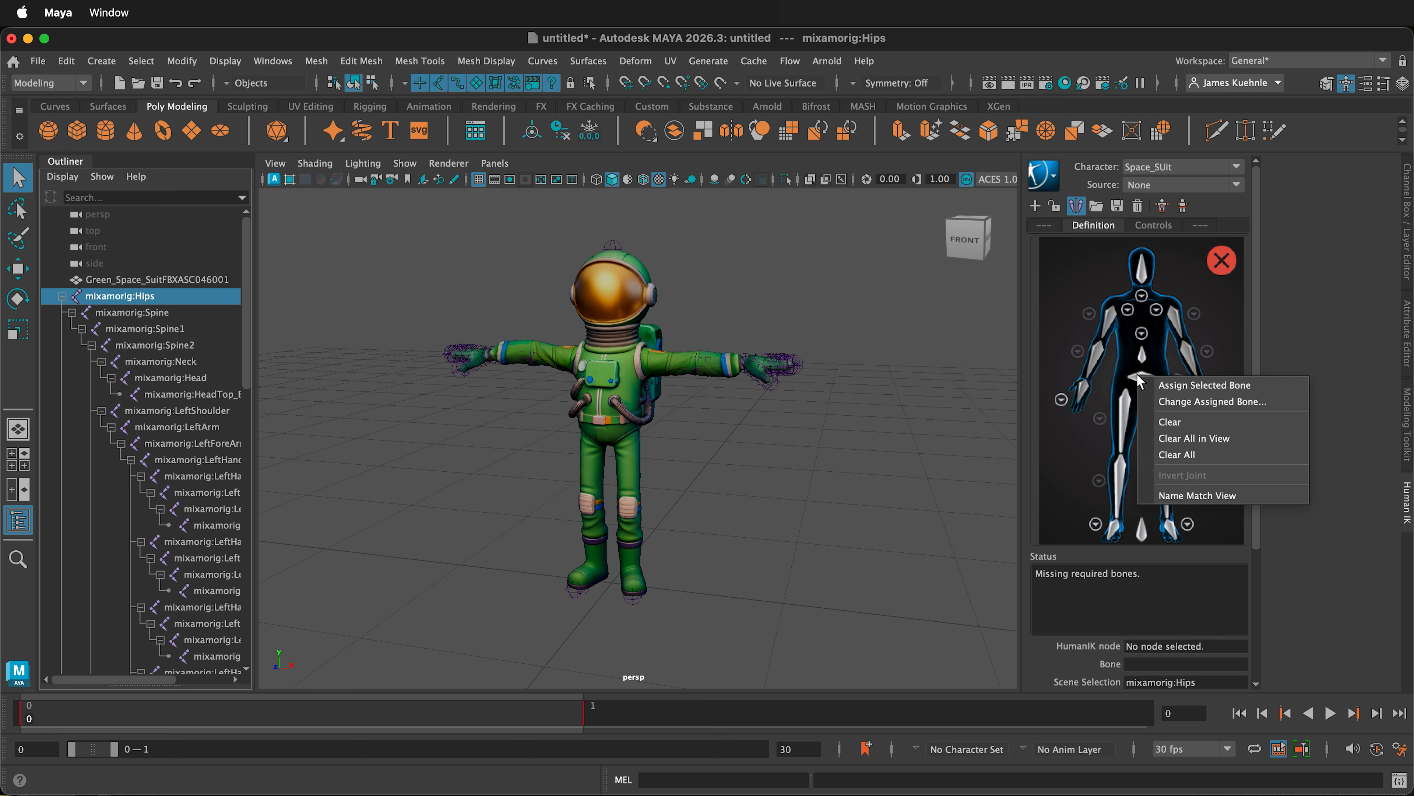
click(1183, 384)
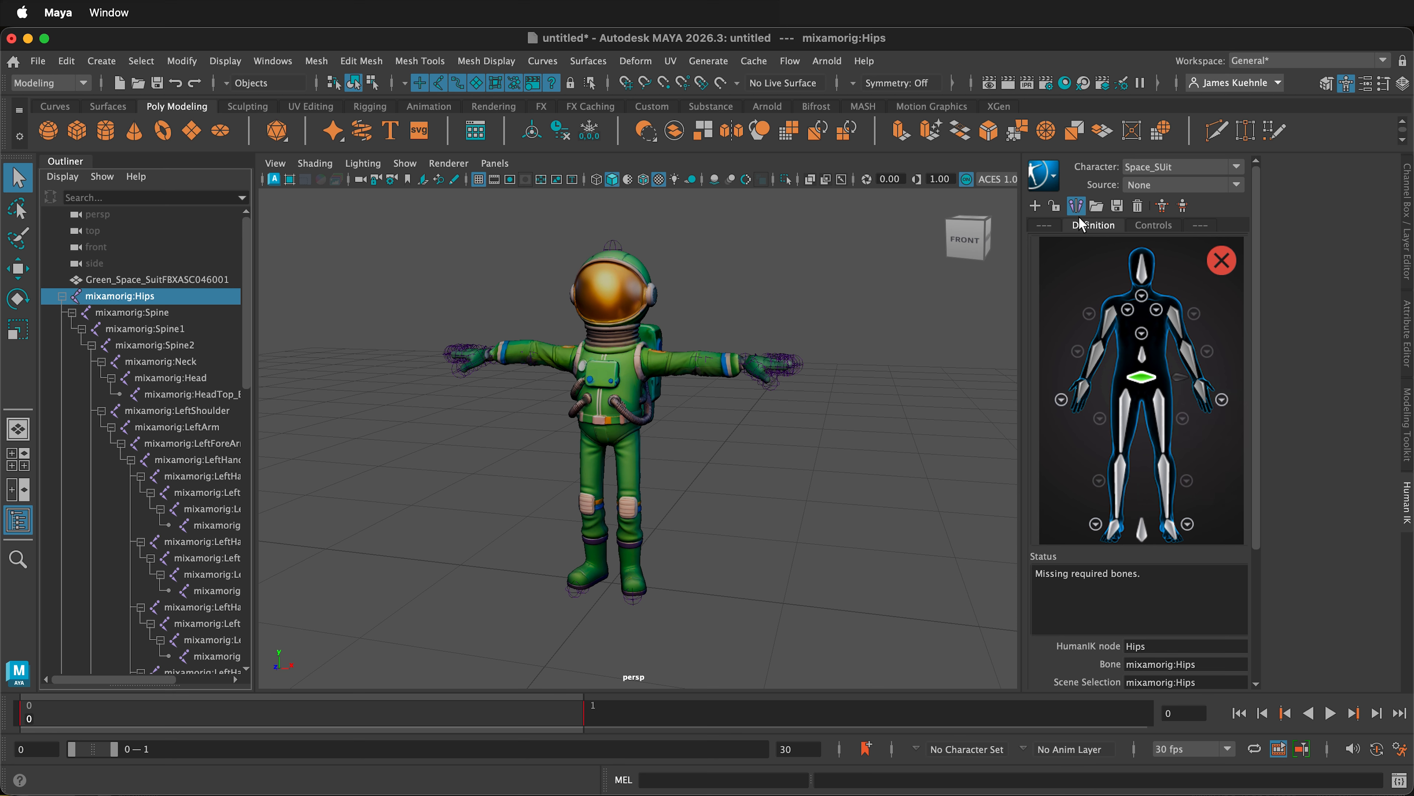
click(145, 313)
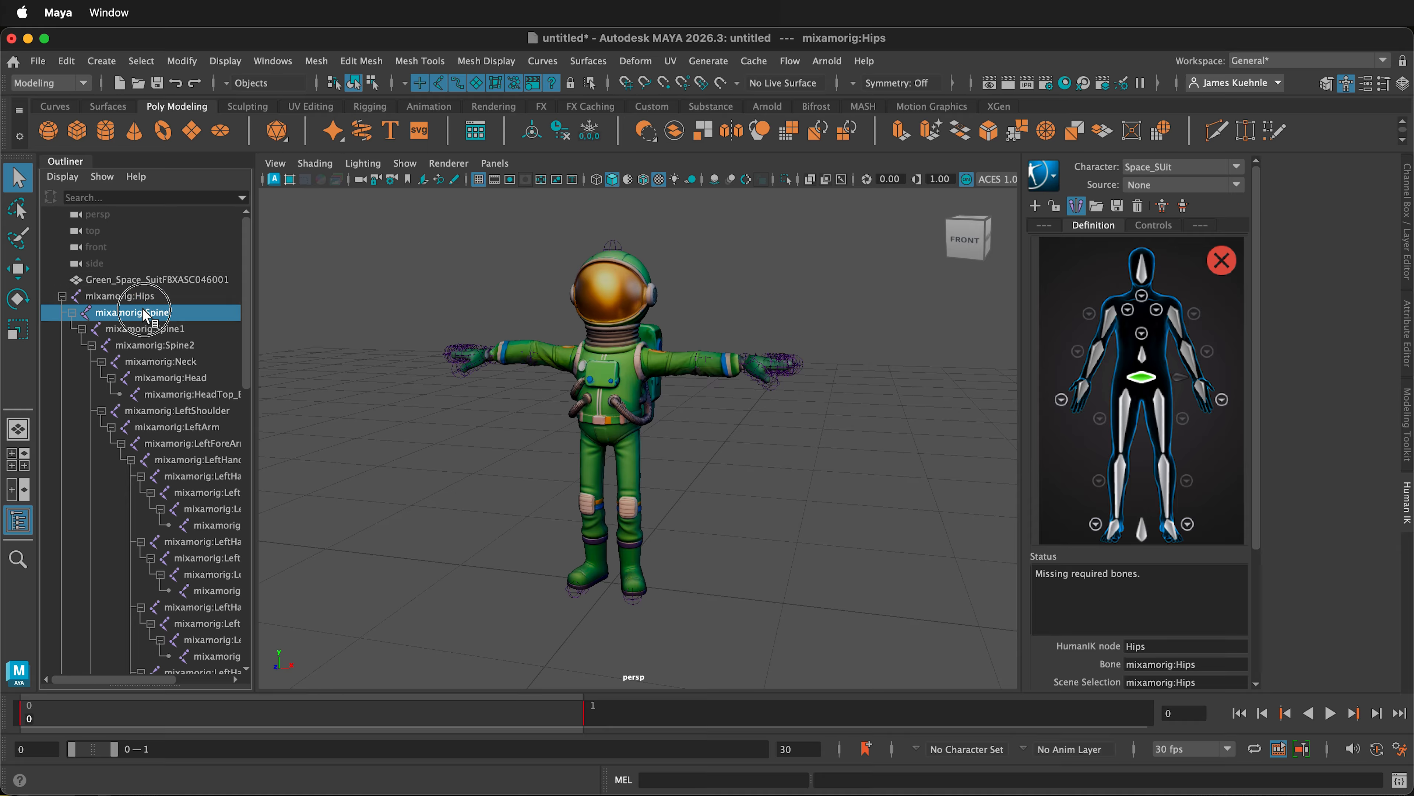
right_click(1142, 357)
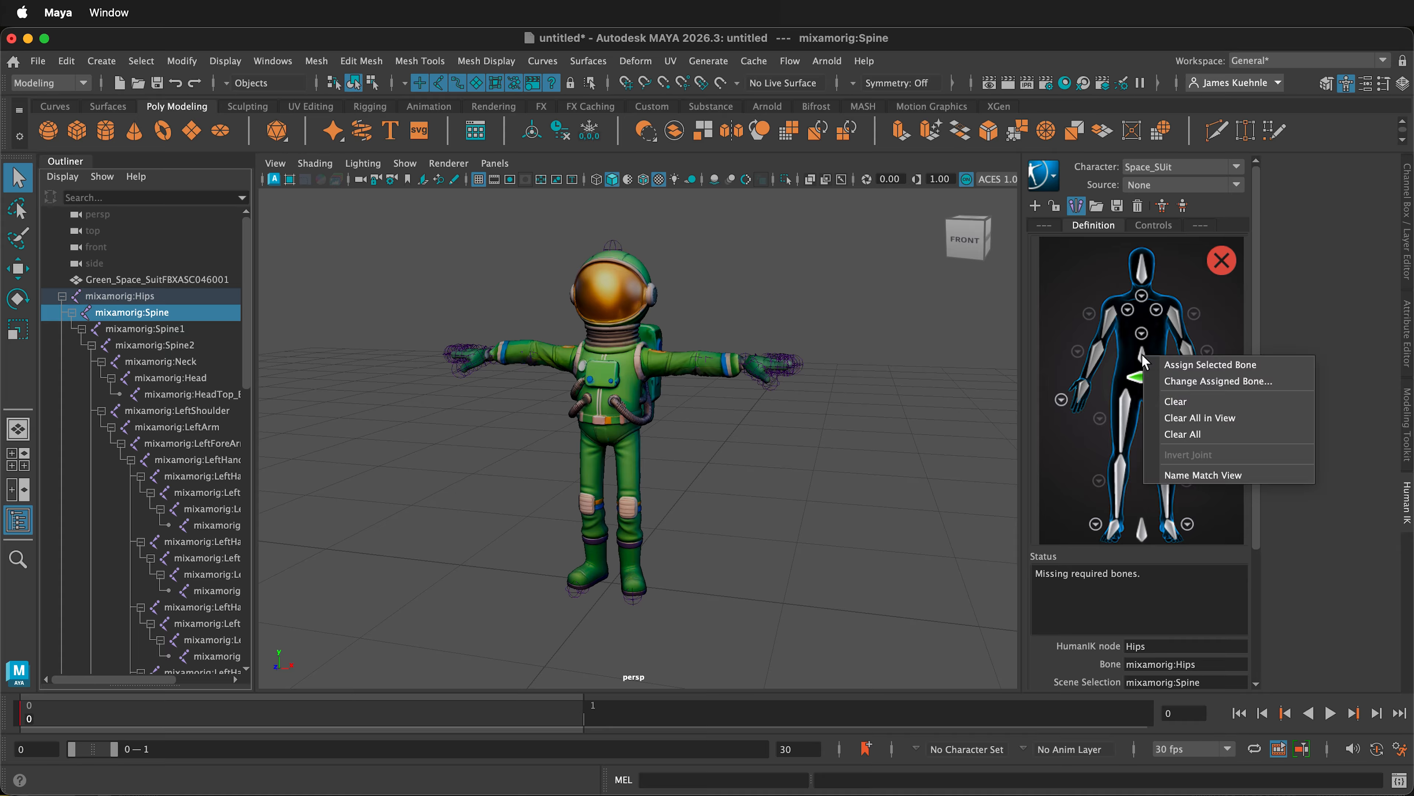
click(1197, 365)
- Assign the mixamorig:Spine1 and mixamorig:Spine2 joints to the Spine1 and Spine2 nodes in the detailed spine view
click(161, 329)
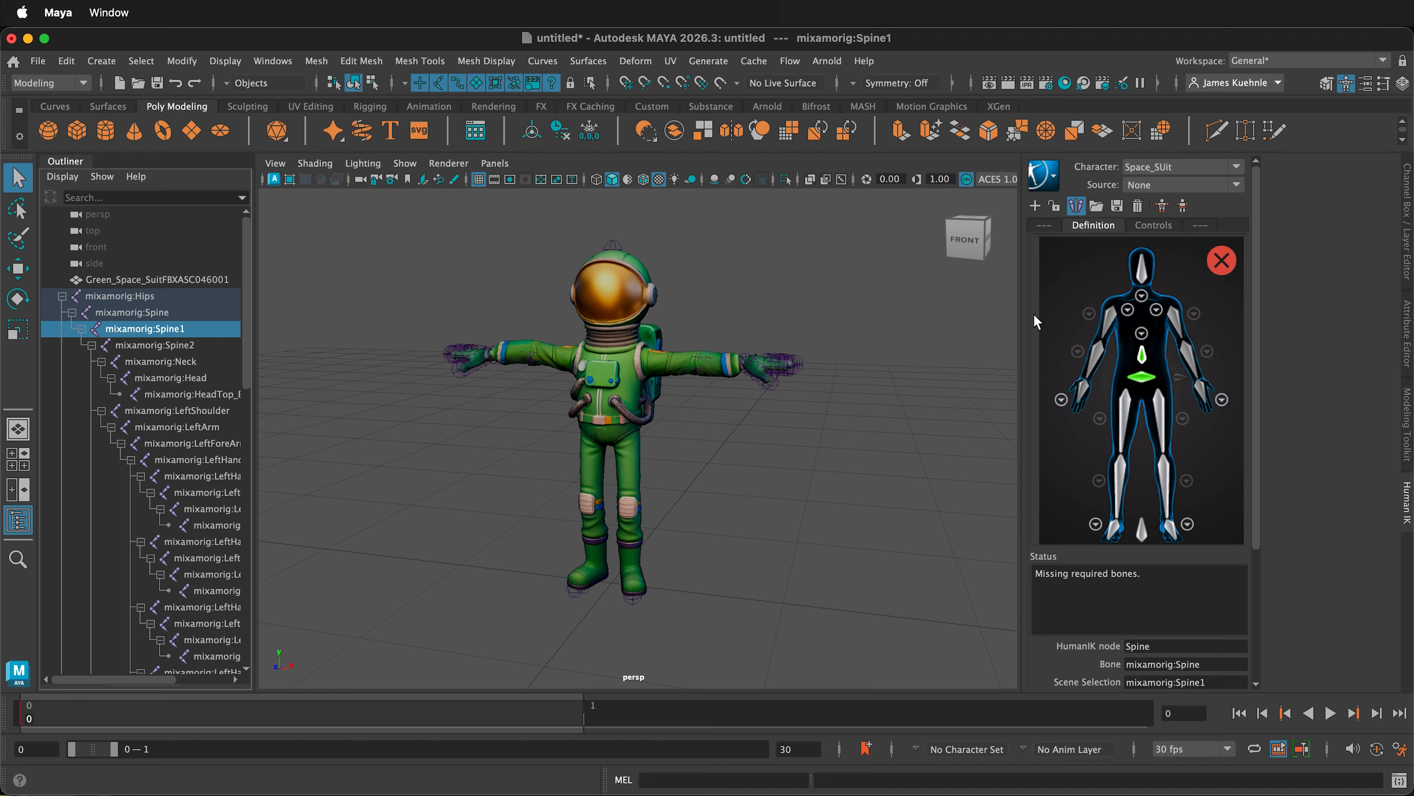
click(1142, 332)
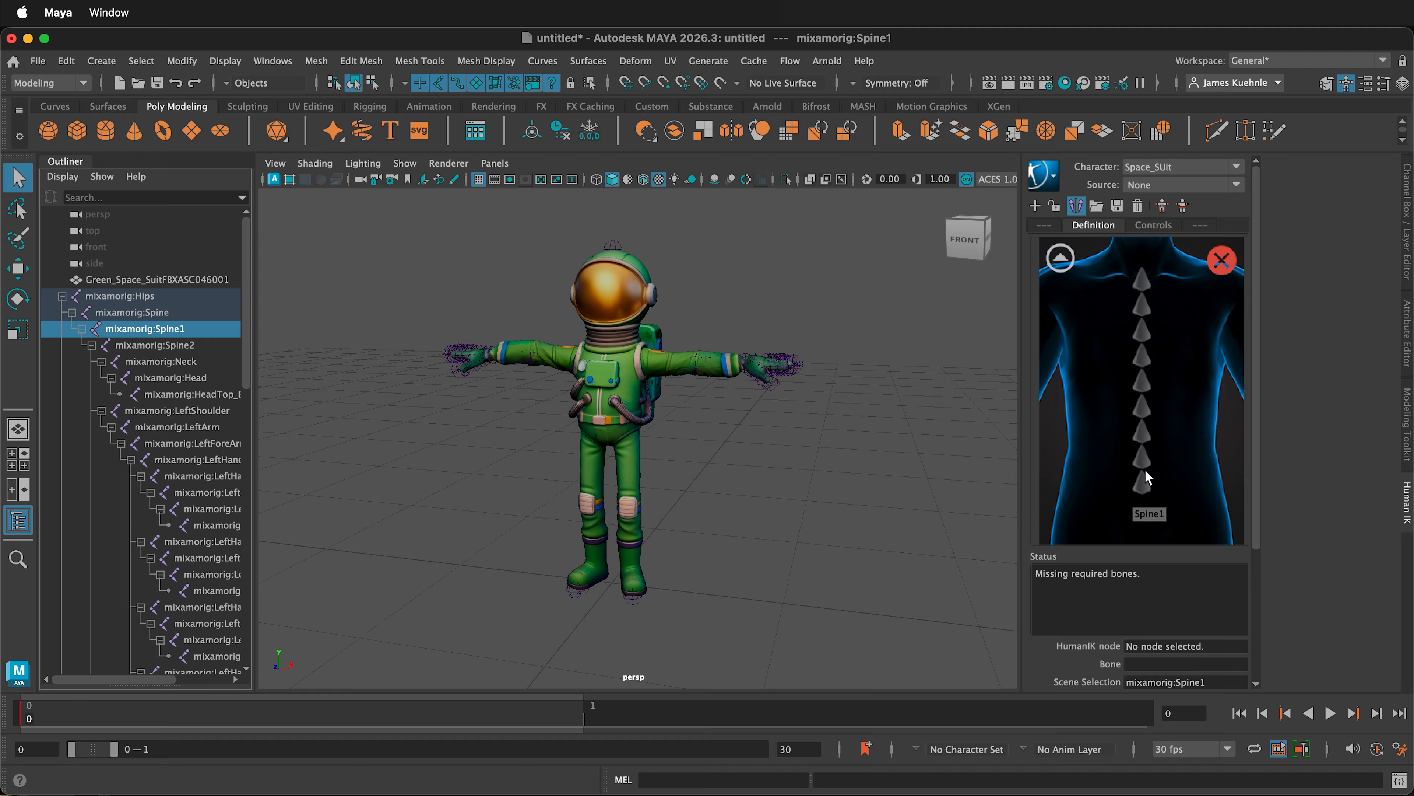
right_click(1144, 478)
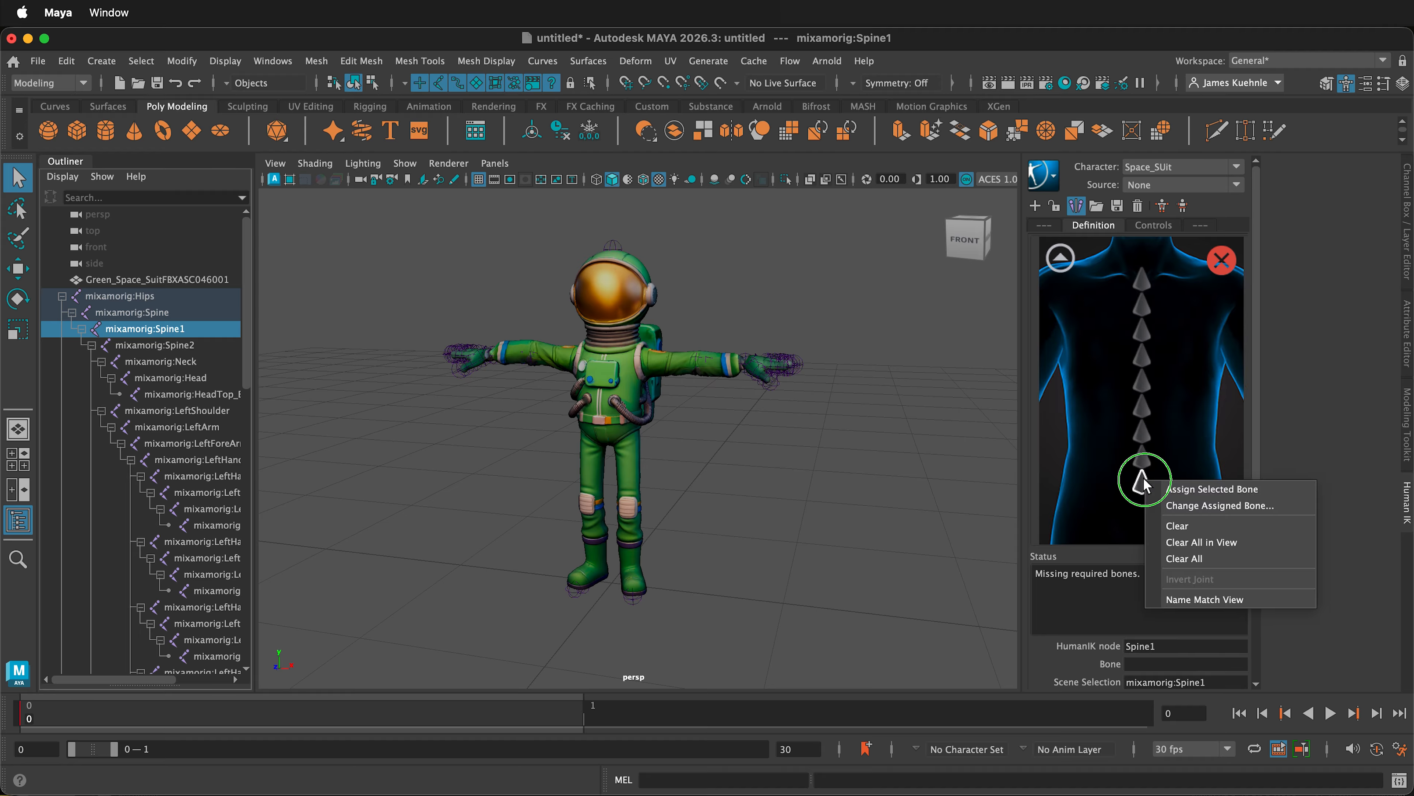
click(1216, 490)
click(154, 344)
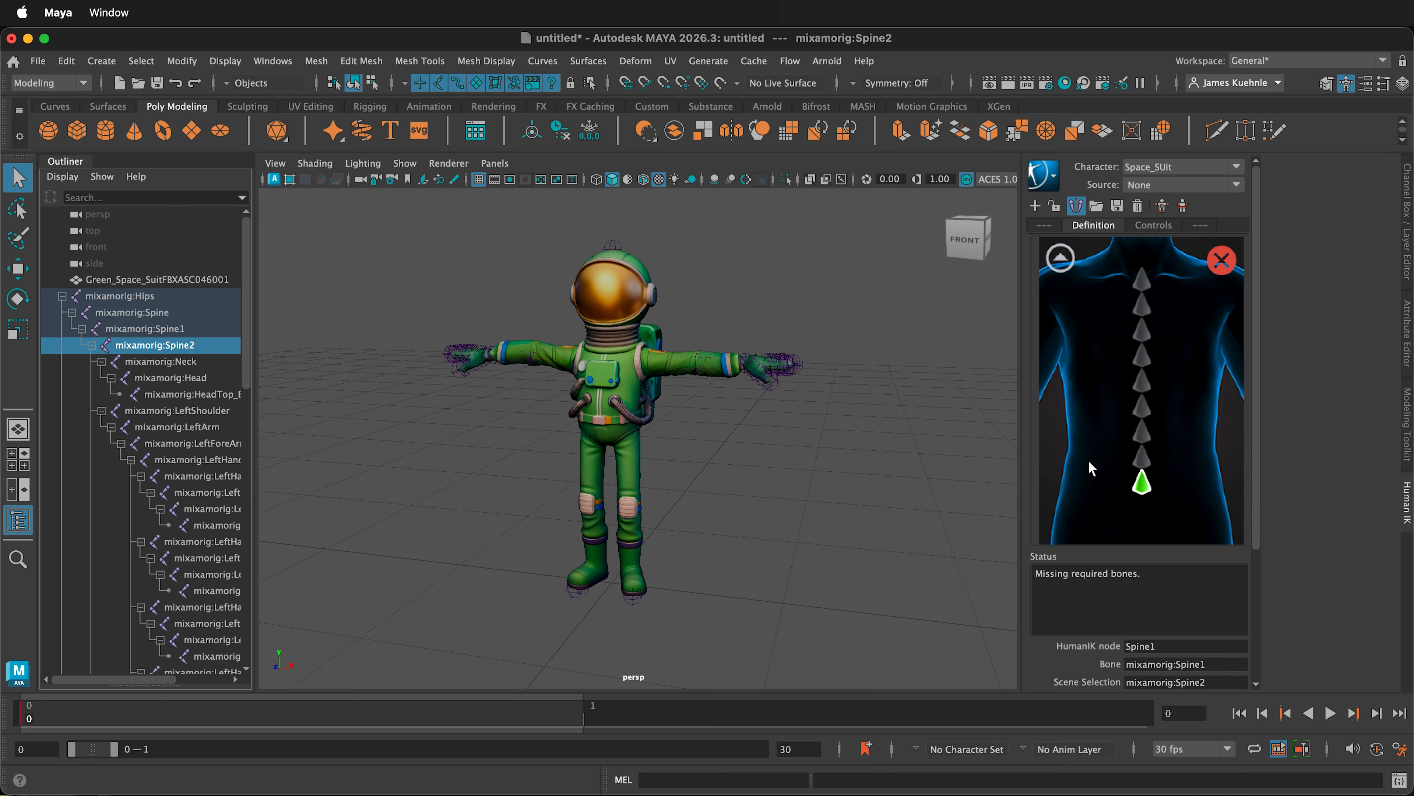
right_click(1143, 458)
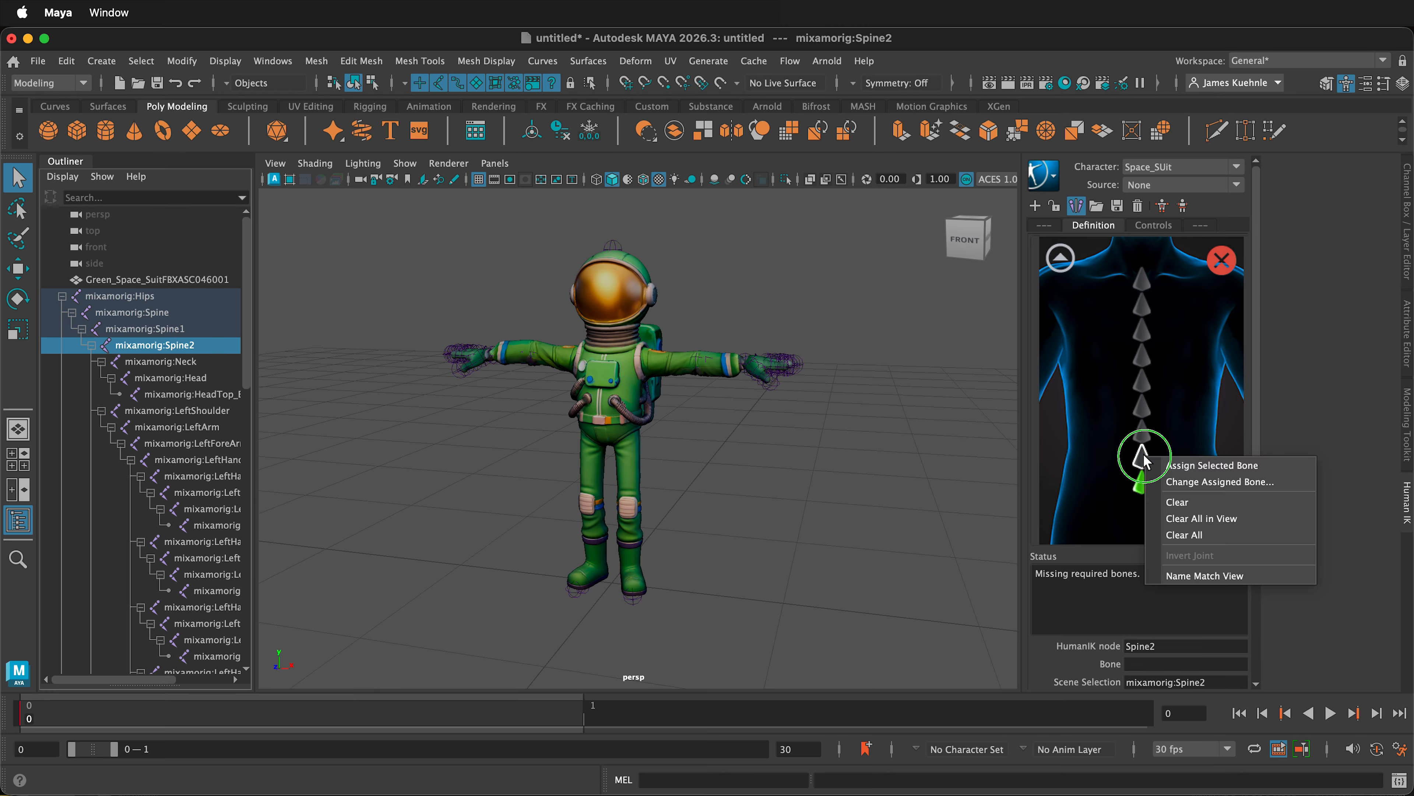
click(1203, 475)
- Assign the mixamorig:Neck joint to the Neck node in the detailed neck view of the definition
click(239, 361)
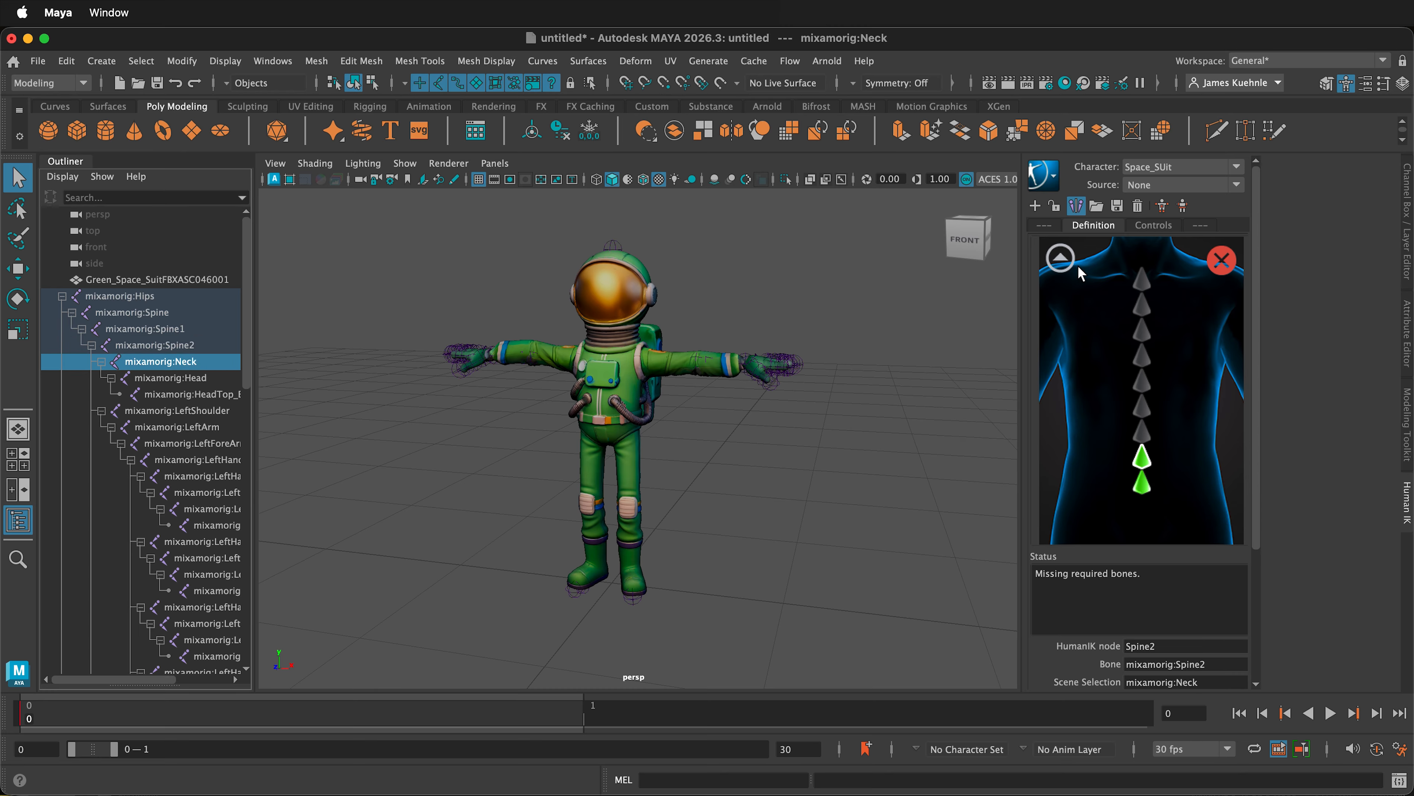
click(1061, 258)
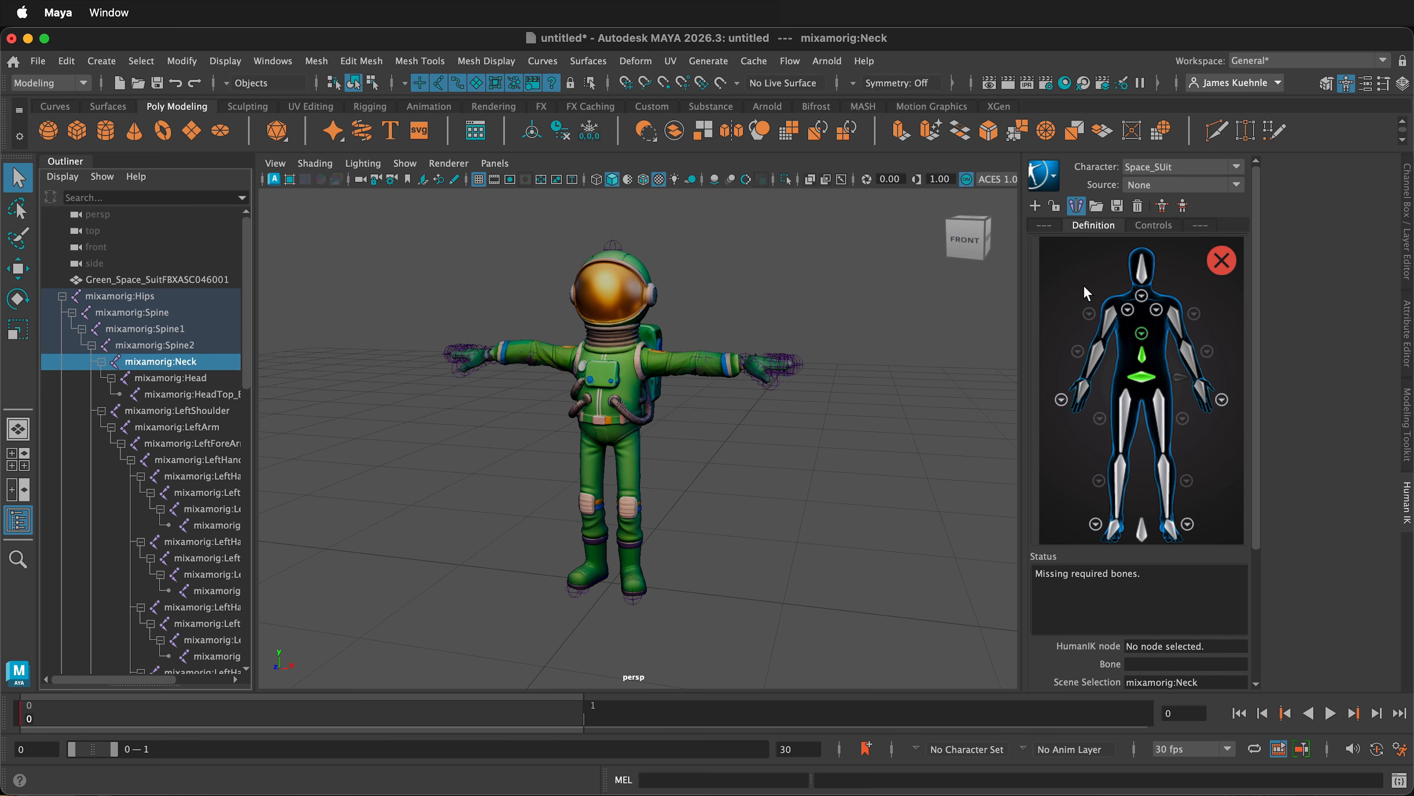
click(1142, 301)
right_click(1146, 510)
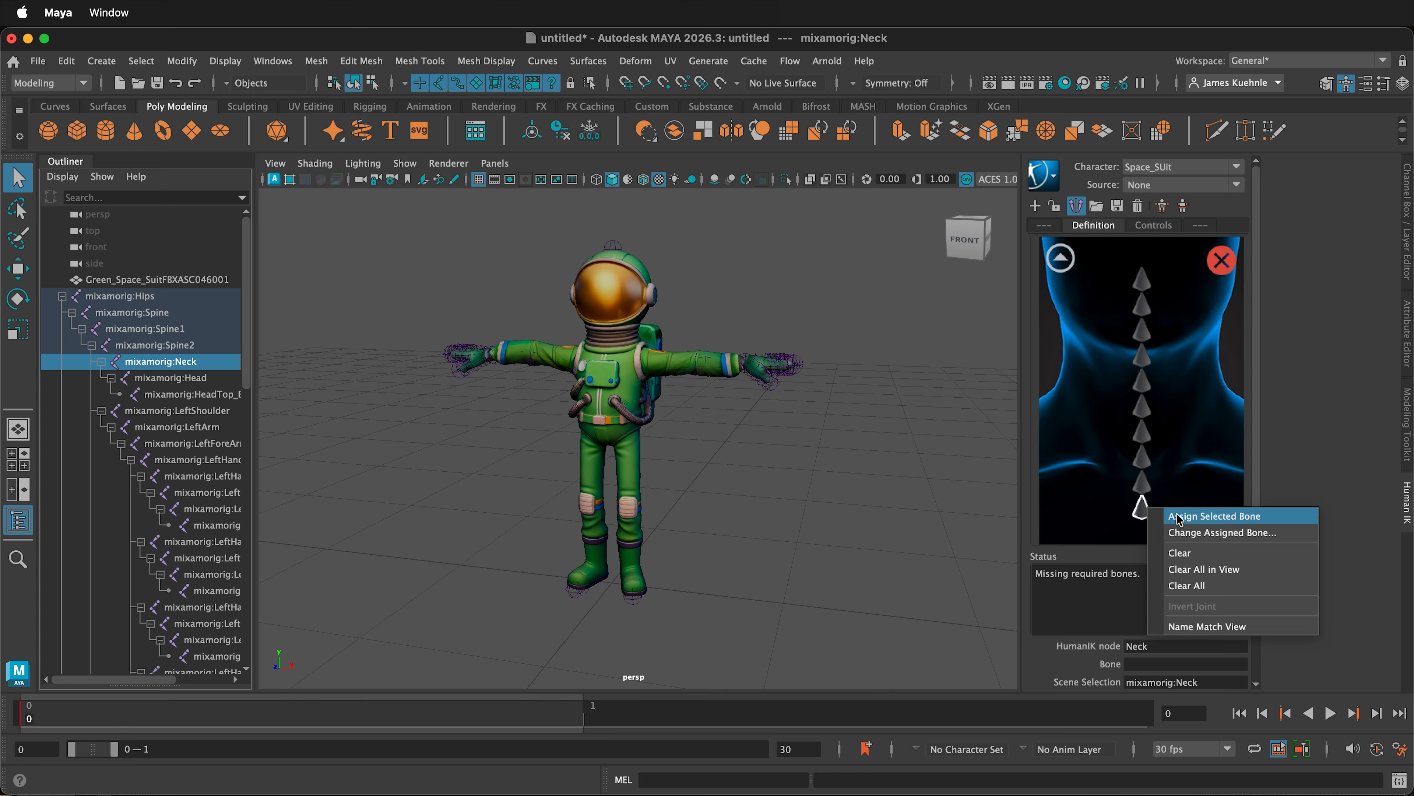
click(1182, 519)
- Return to the full body view and assign the mixamorig:Head joint to the Head node
key(Down)
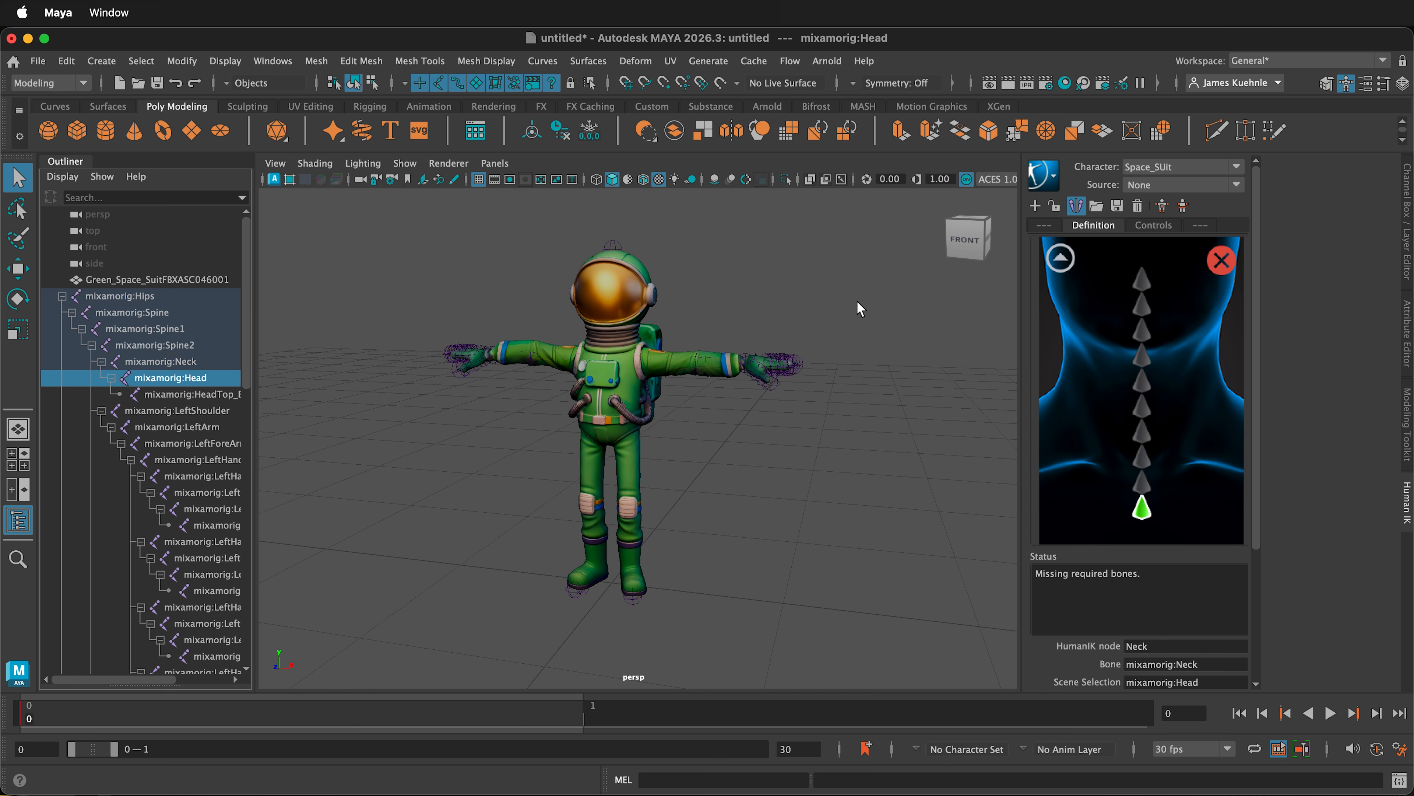
click(1061, 258)
right_click(1145, 271)
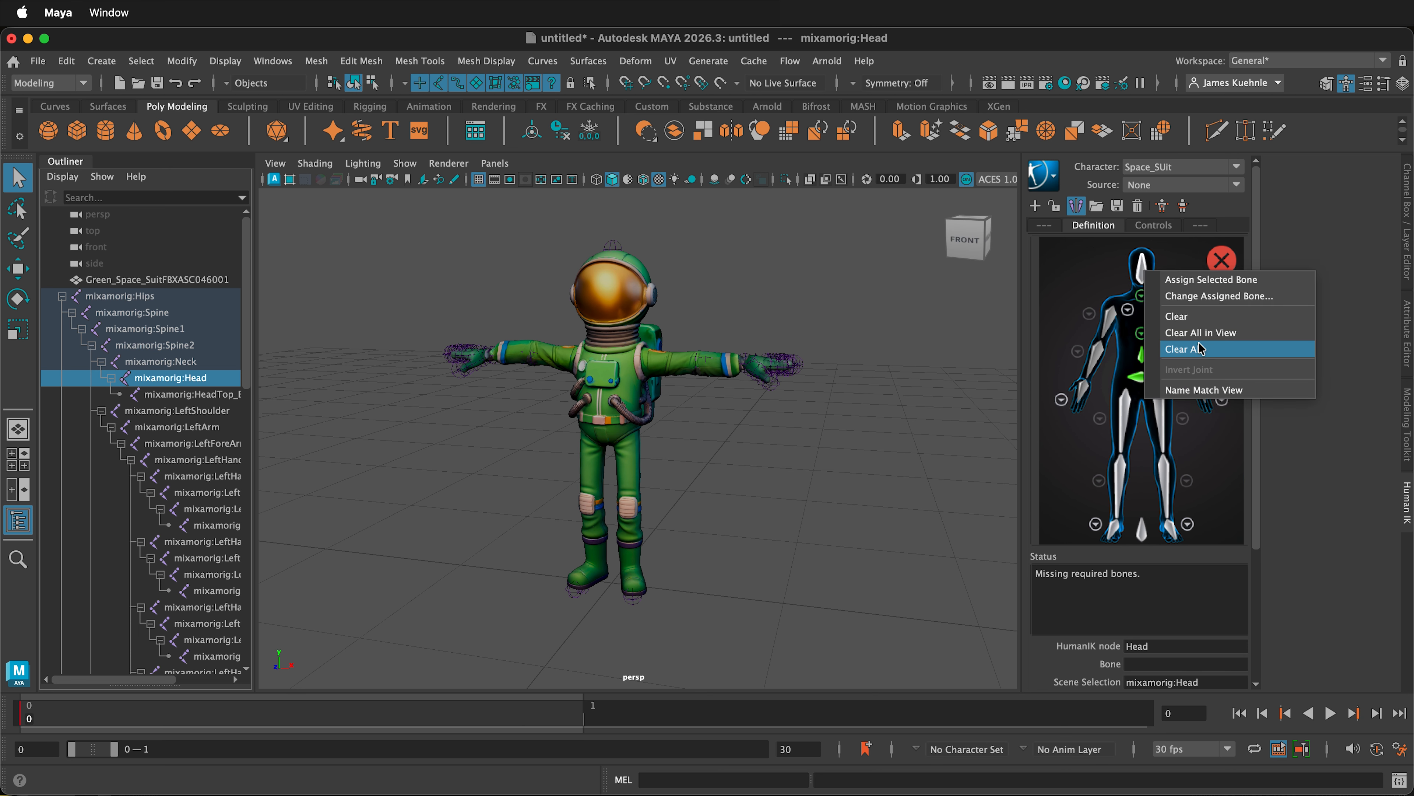
click(1203, 279)
- Assign the mixamorig:LeftShoulder joint to the LeftShoulder node in the detailed left shoulder view
click(192, 394)
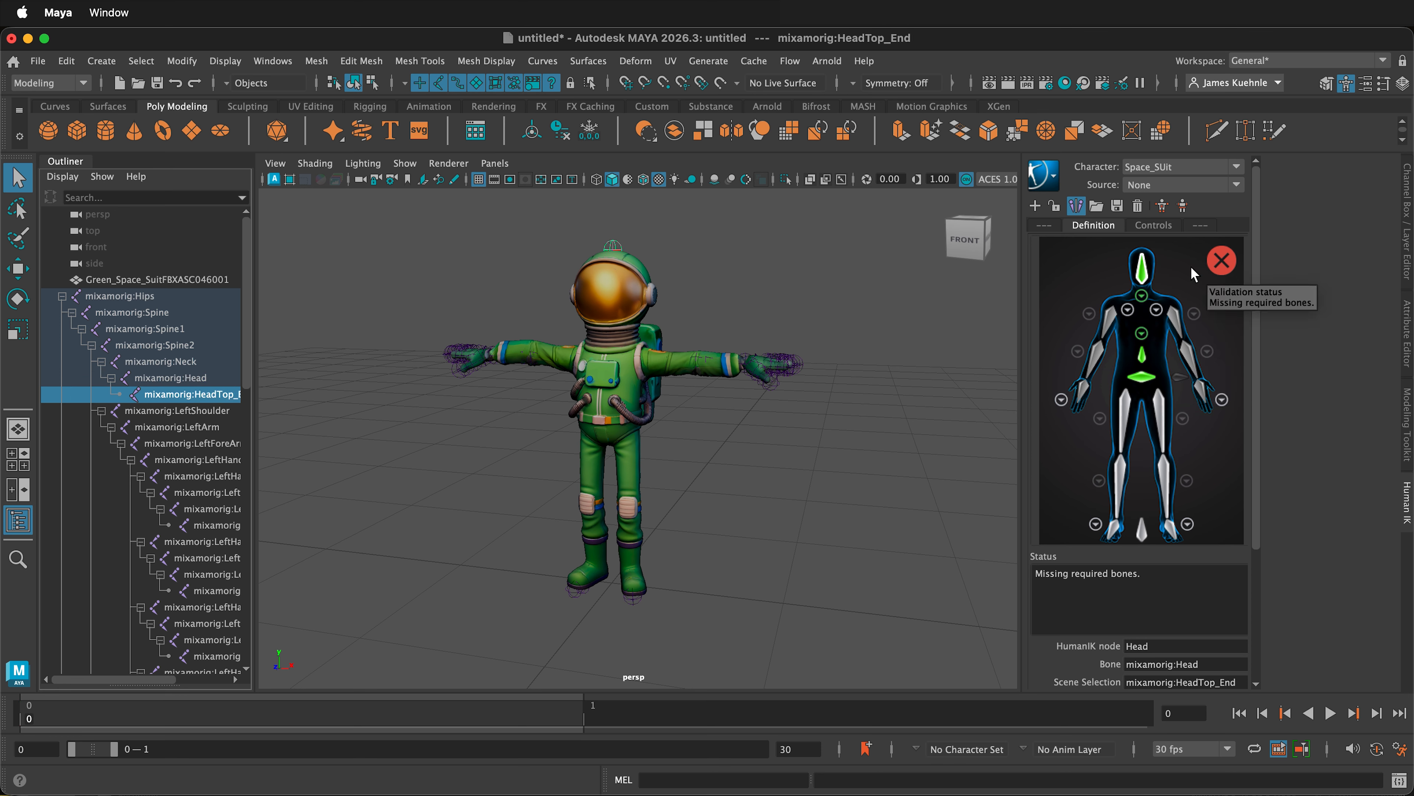
click(192, 409)
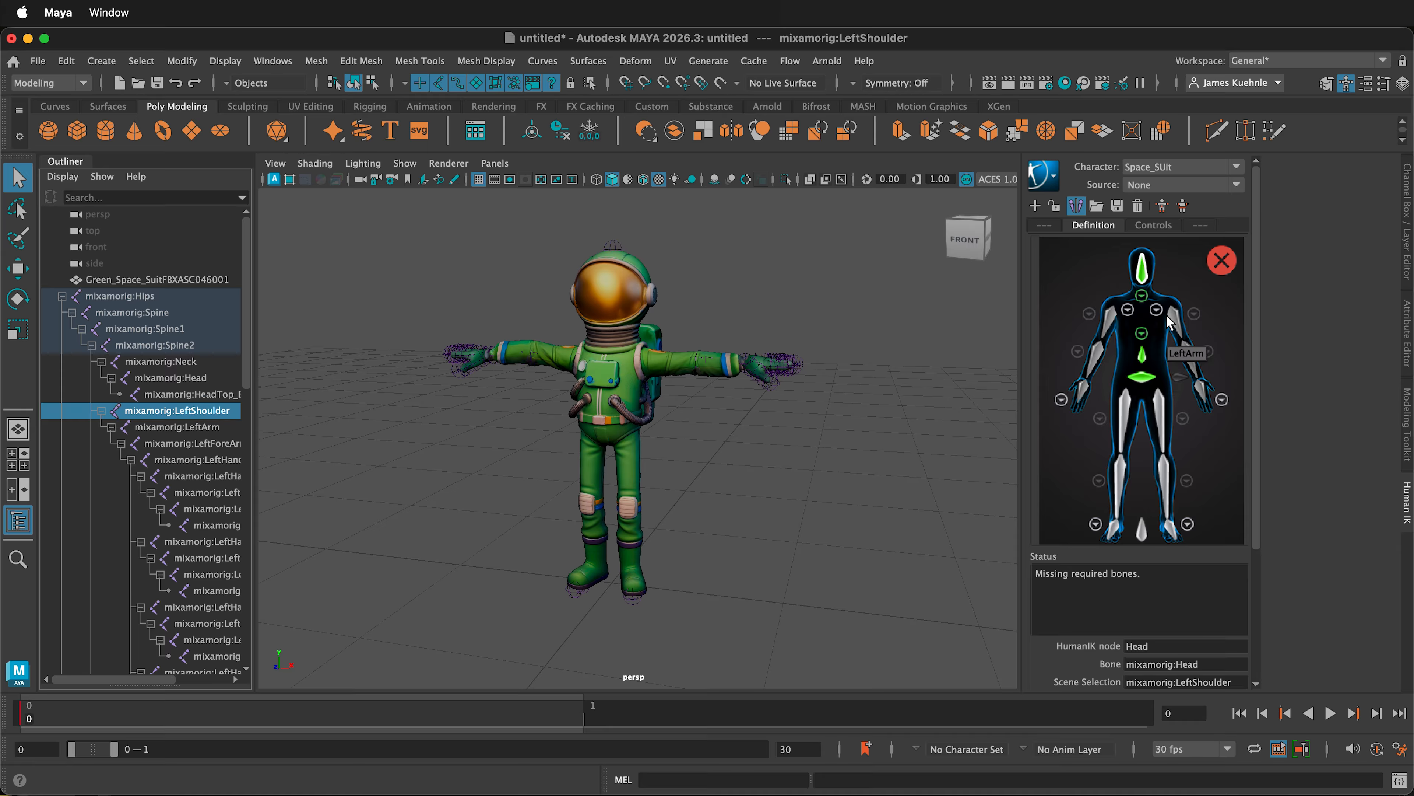
click(1157, 309)
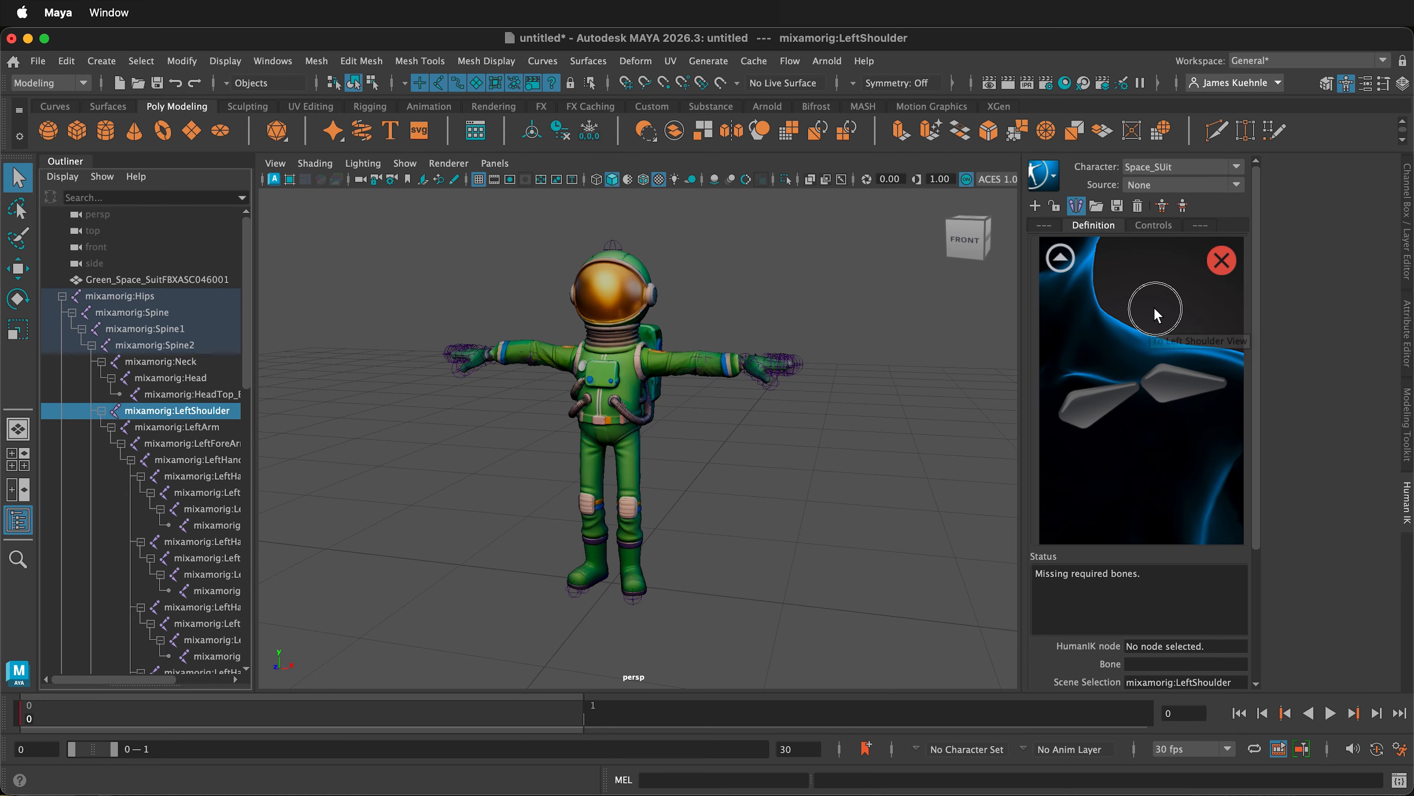
right_click(1107, 416)
click(1127, 416)
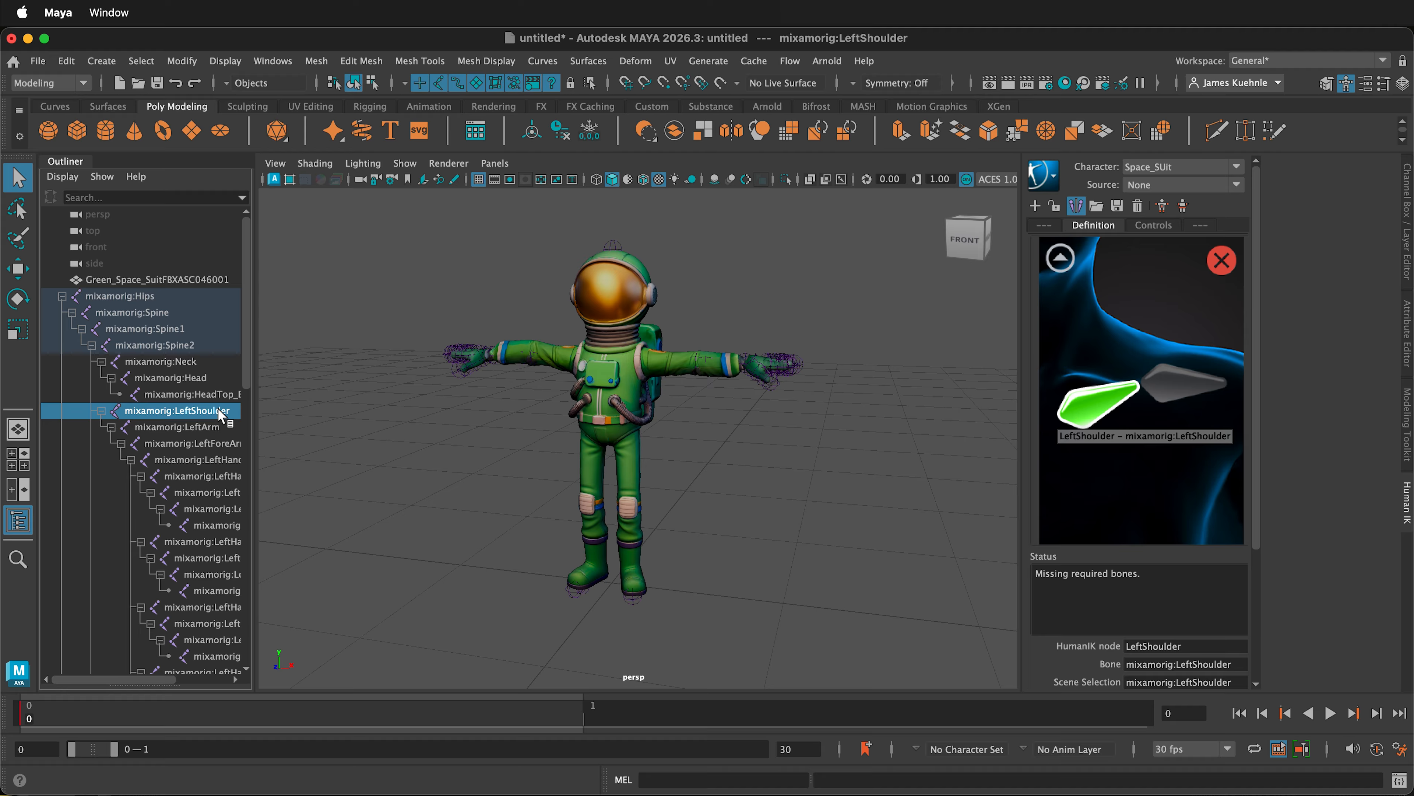
- Return to the full body view and assign the mixamorig:LeftArm joint to the LeftArm node
click(210, 428)
click(1061, 258)
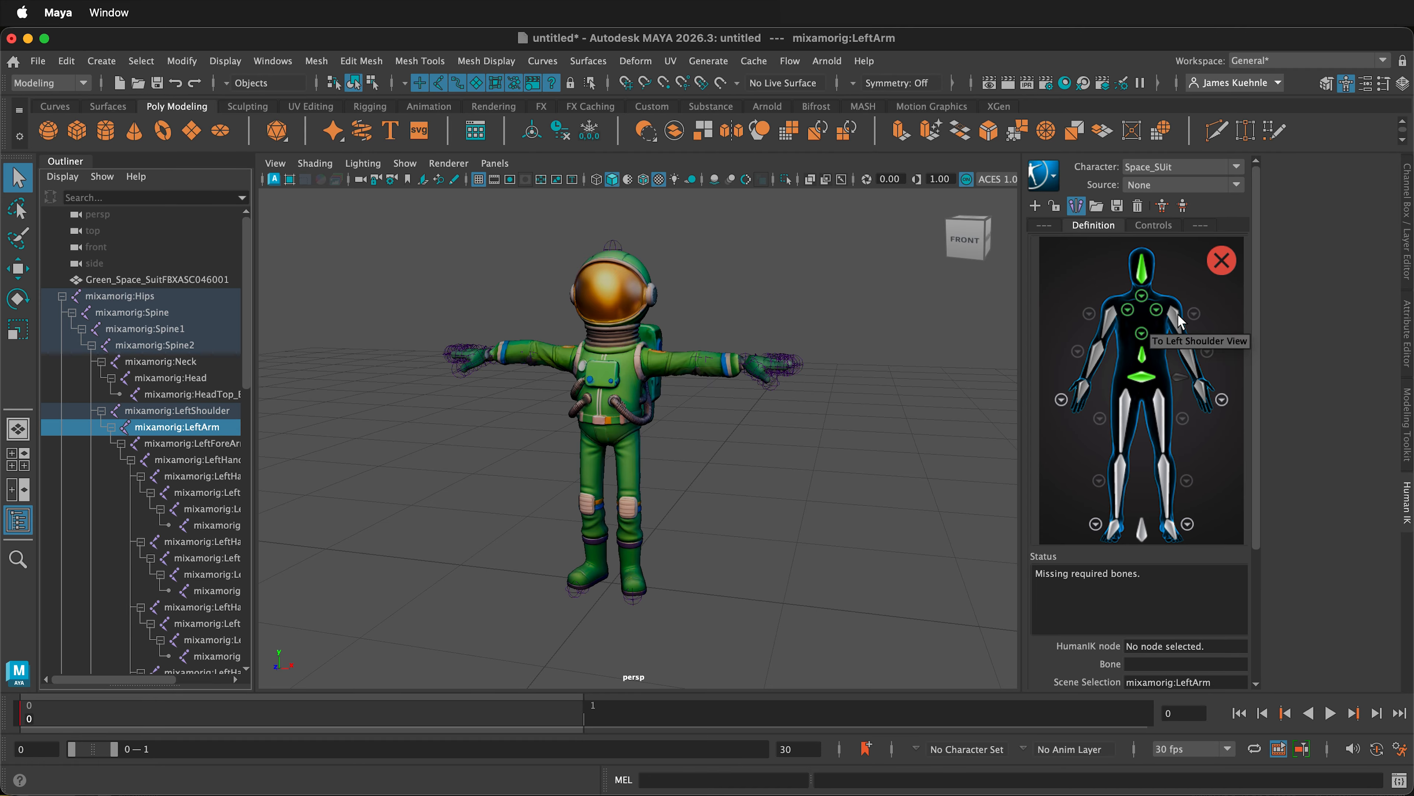
click(1181, 329)
right_click(1182, 328)
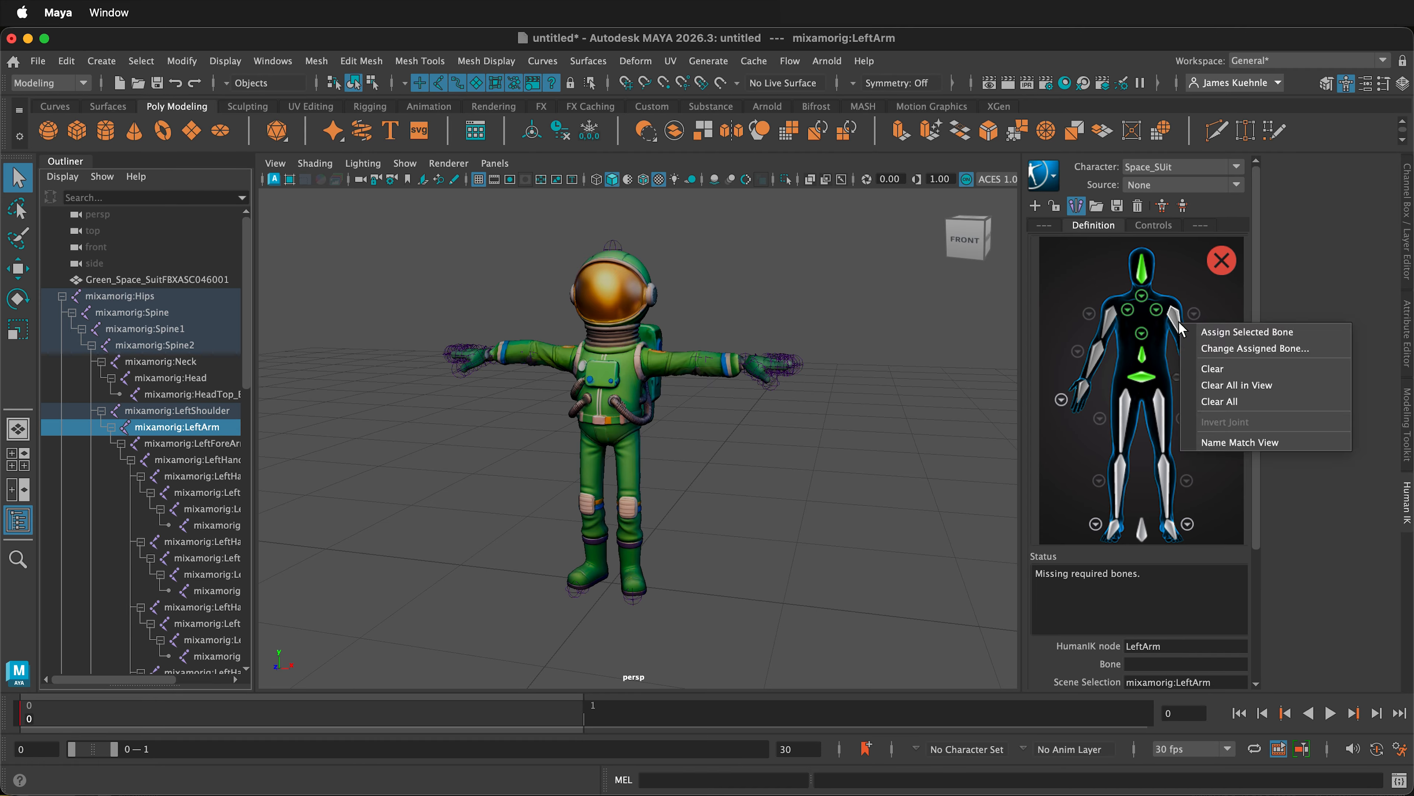
click(1212, 332)
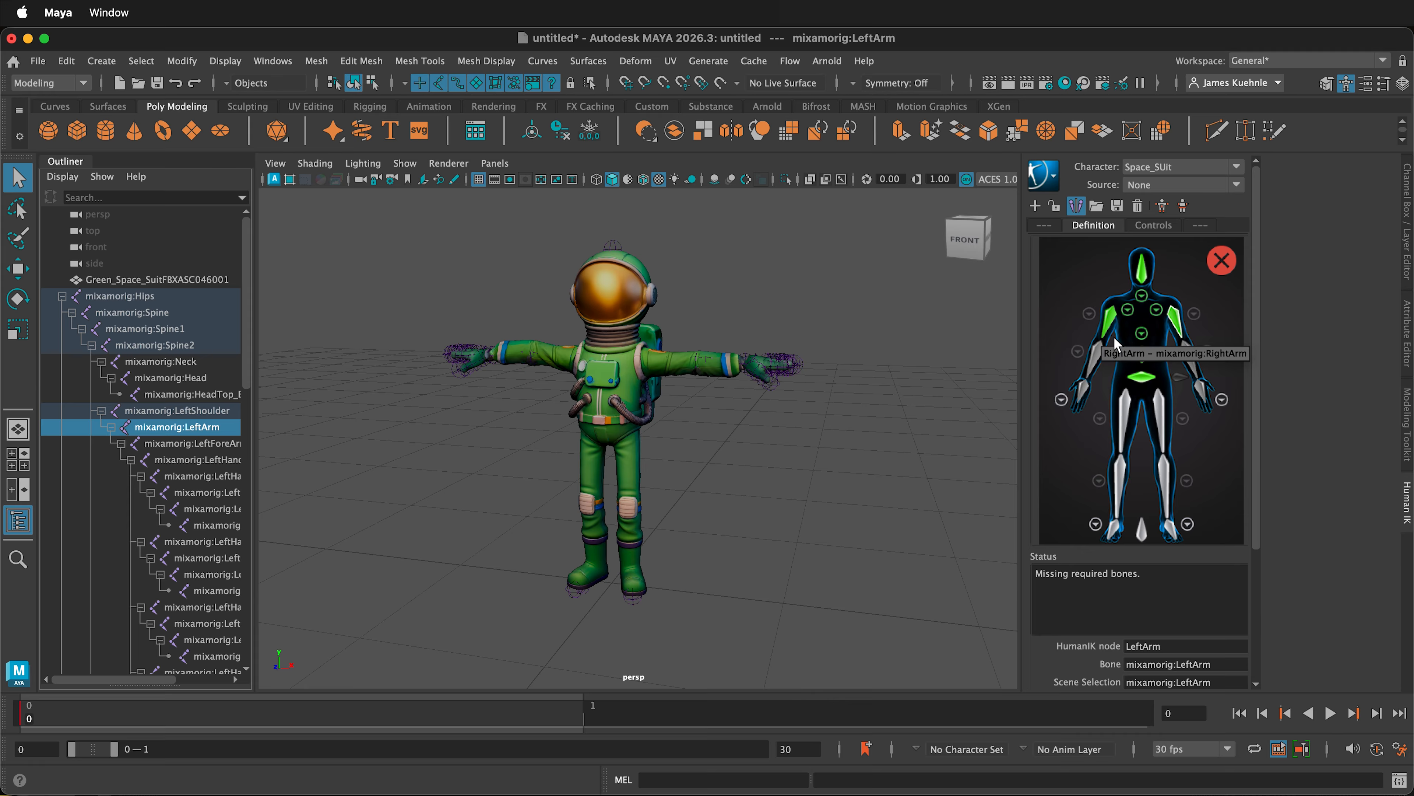
- Assign the mixamorig:LeftForeArm and mixamorig:LeftHand joints to the LeftForeArm and LeftHand nodes of the definition
click(1189, 360)
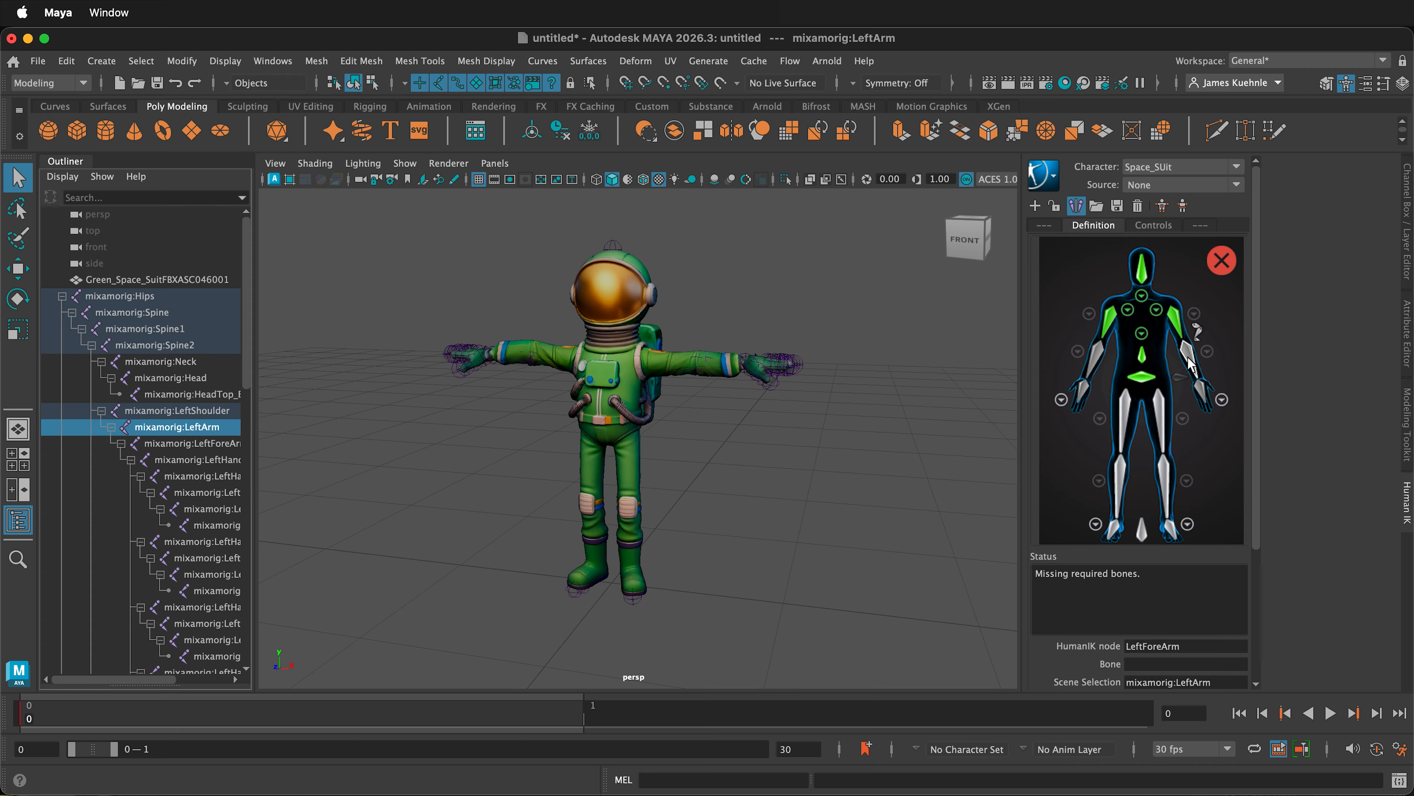
click(204, 444)
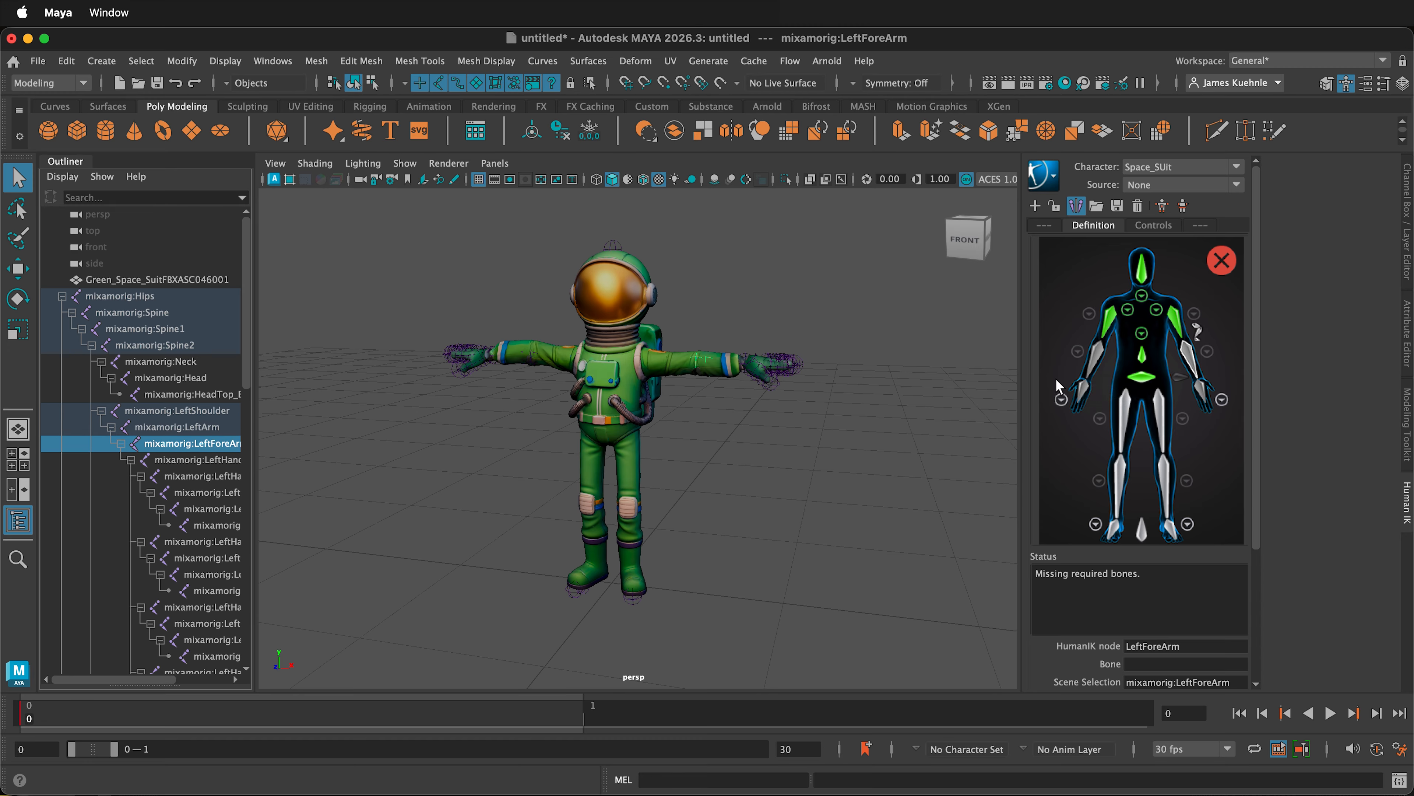
right_click(1196, 362)
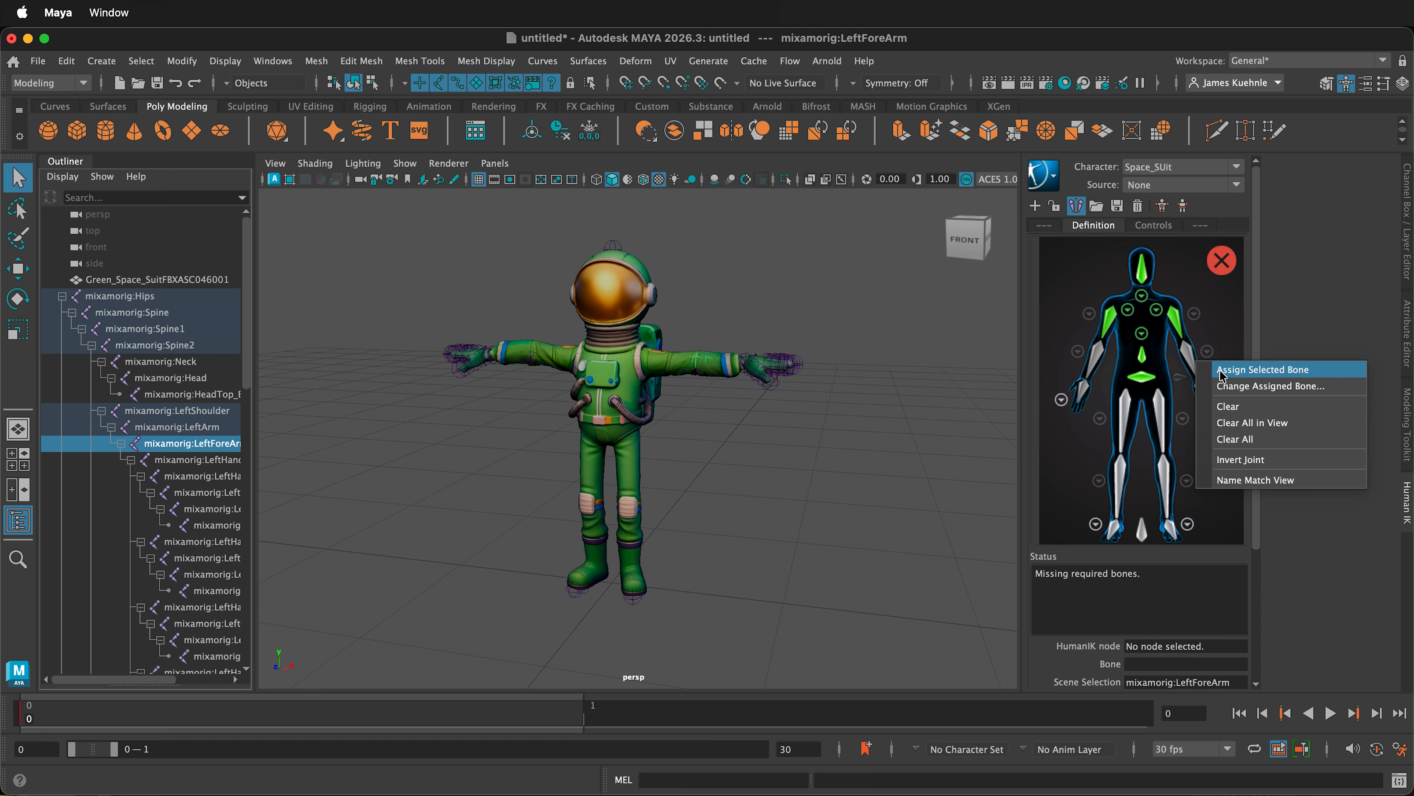
click(1220, 370)
click(1202, 391)
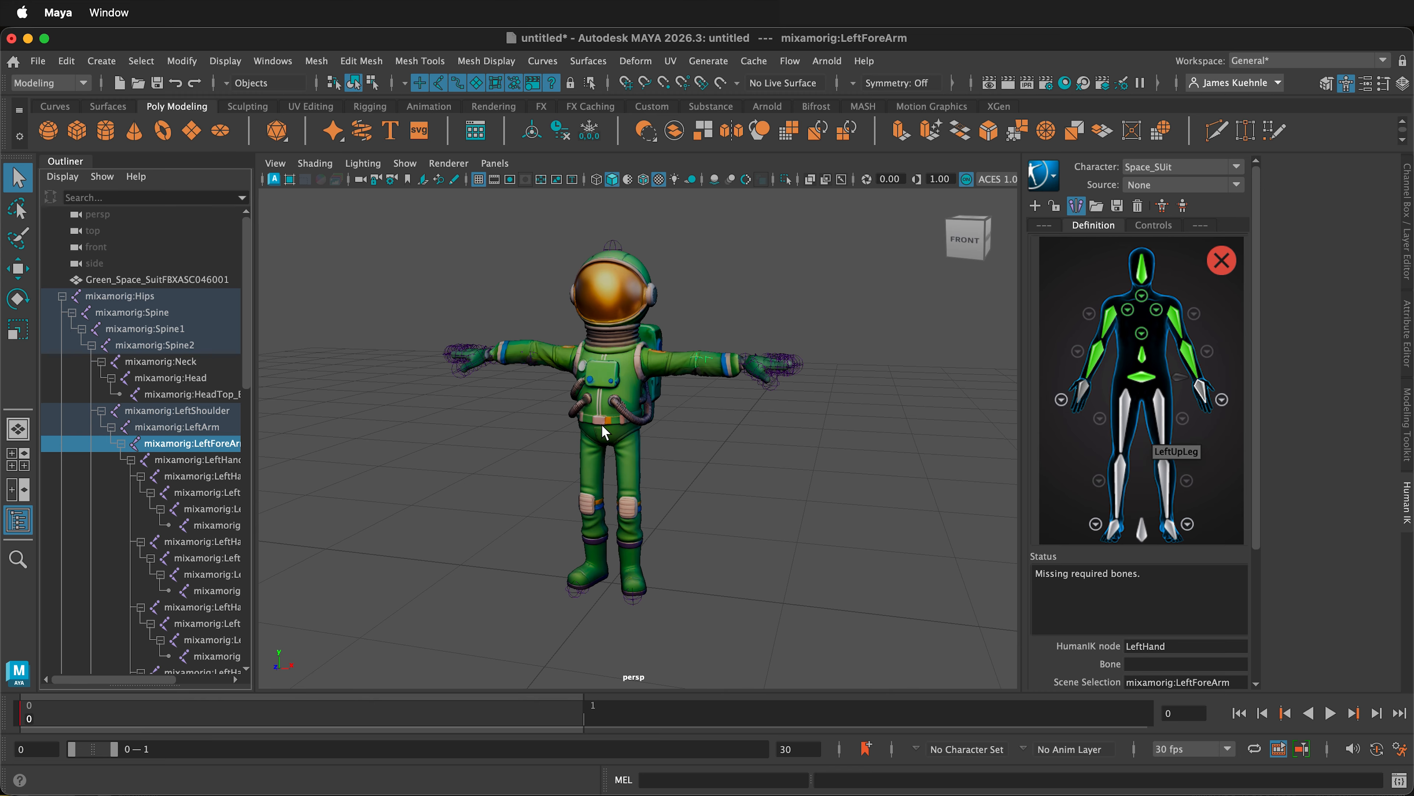
click(189, 460)
right_click(1205, 391)
click(1245, 395)
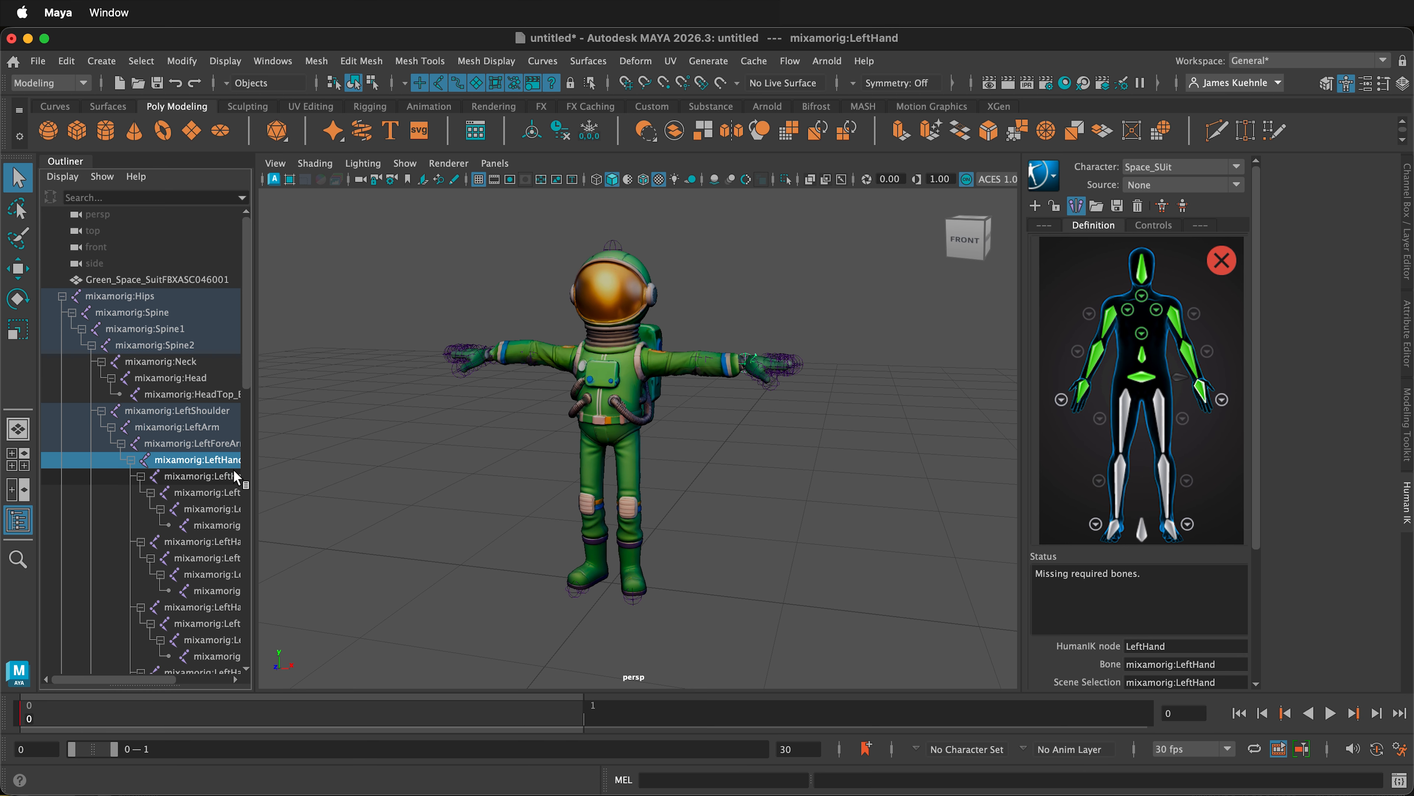
- Open the detailed left hand view and assign the mixamorig:LeftHandThumb1 and LeftHandThumb2 joints to their matching thumb nodes
drag(247, 465, 359, 465)
scroll(261, 529, down, 3)
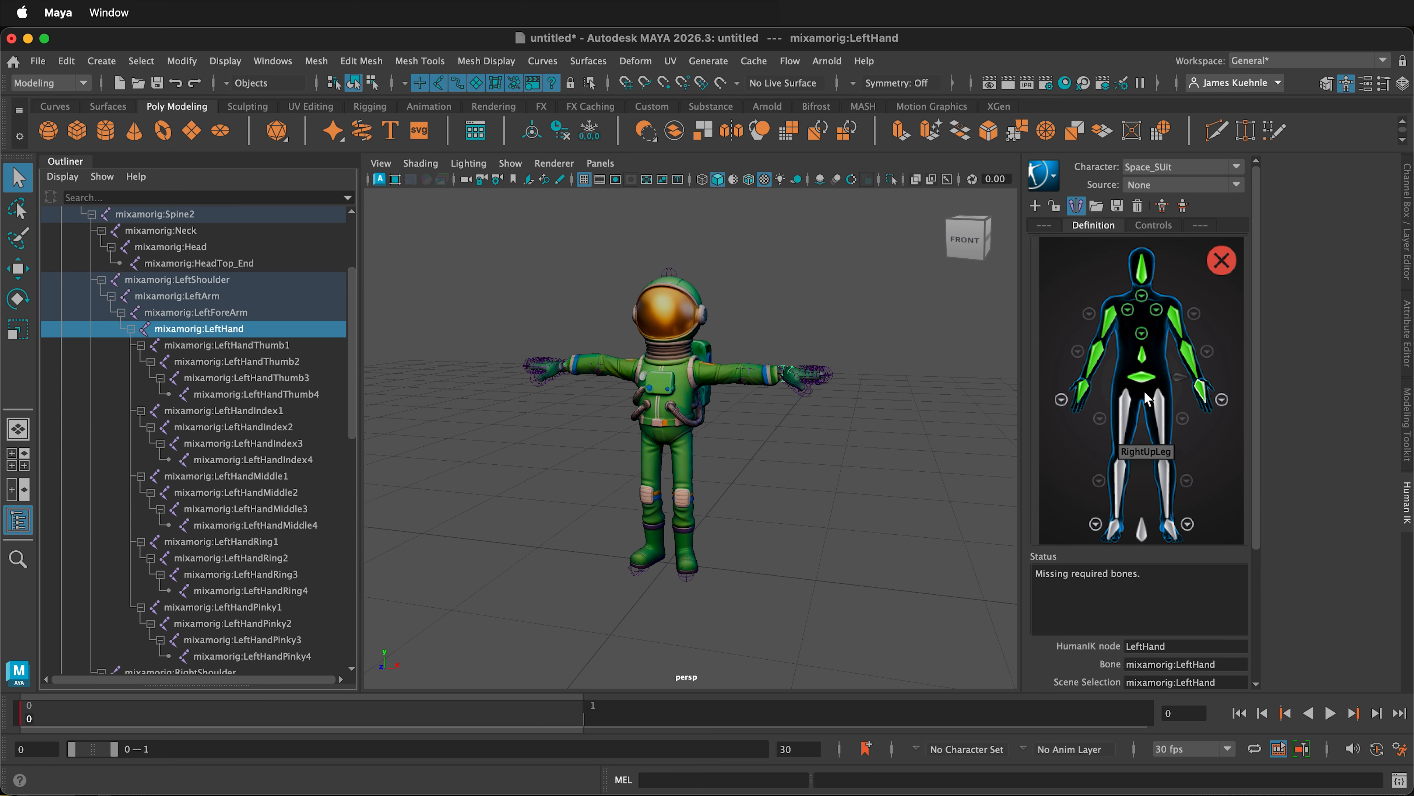
double_click(1213, 401)
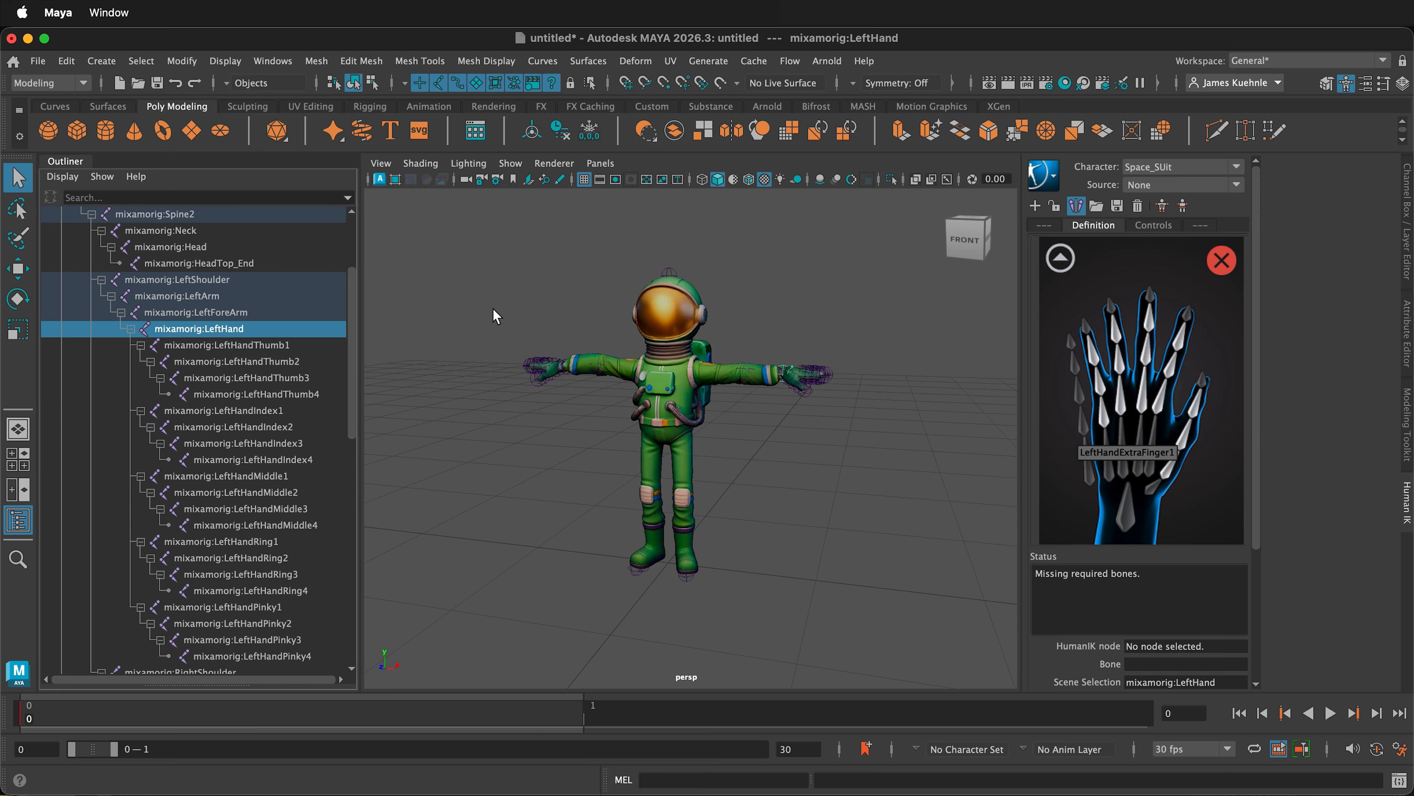
click(264, 346)
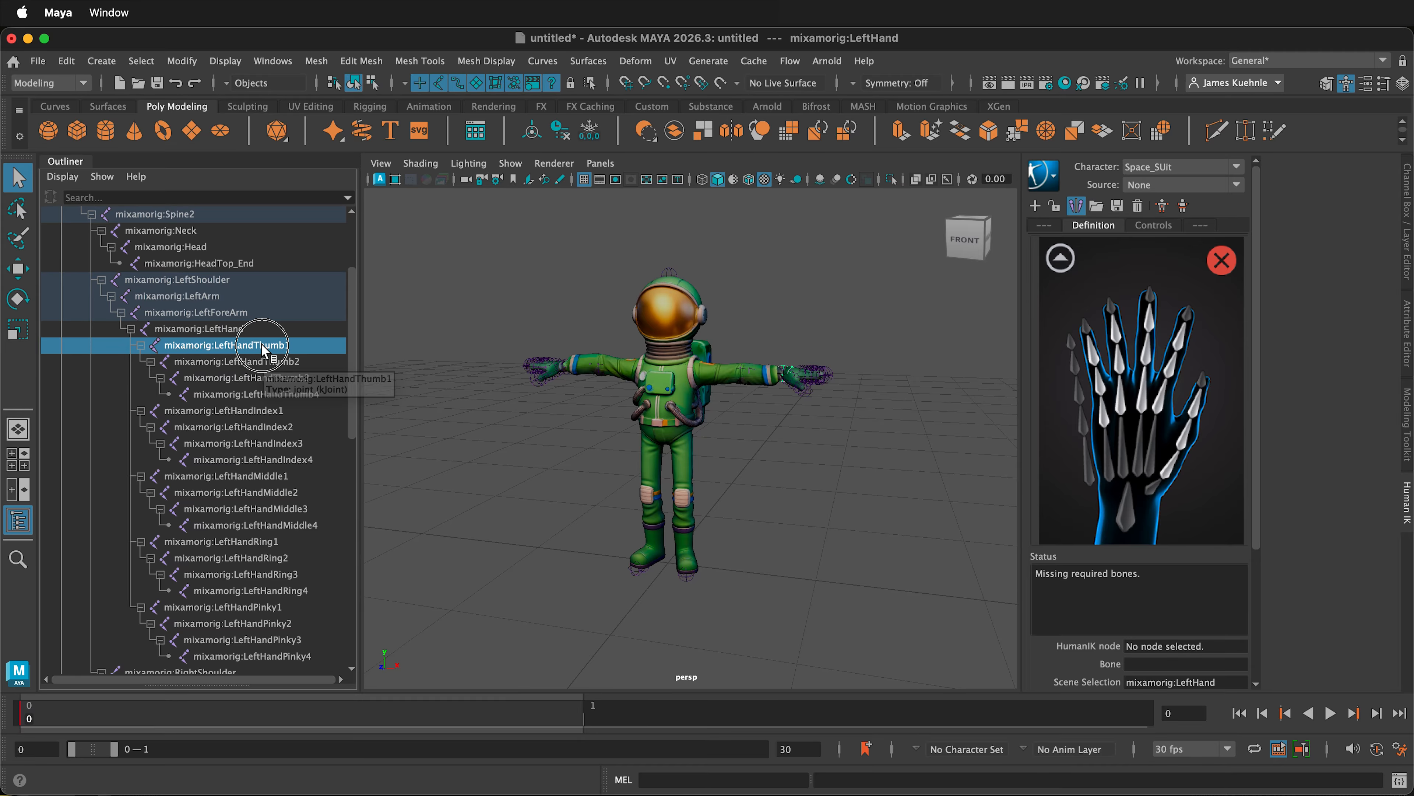
click(1166, 475)
right_click(1166, 474)
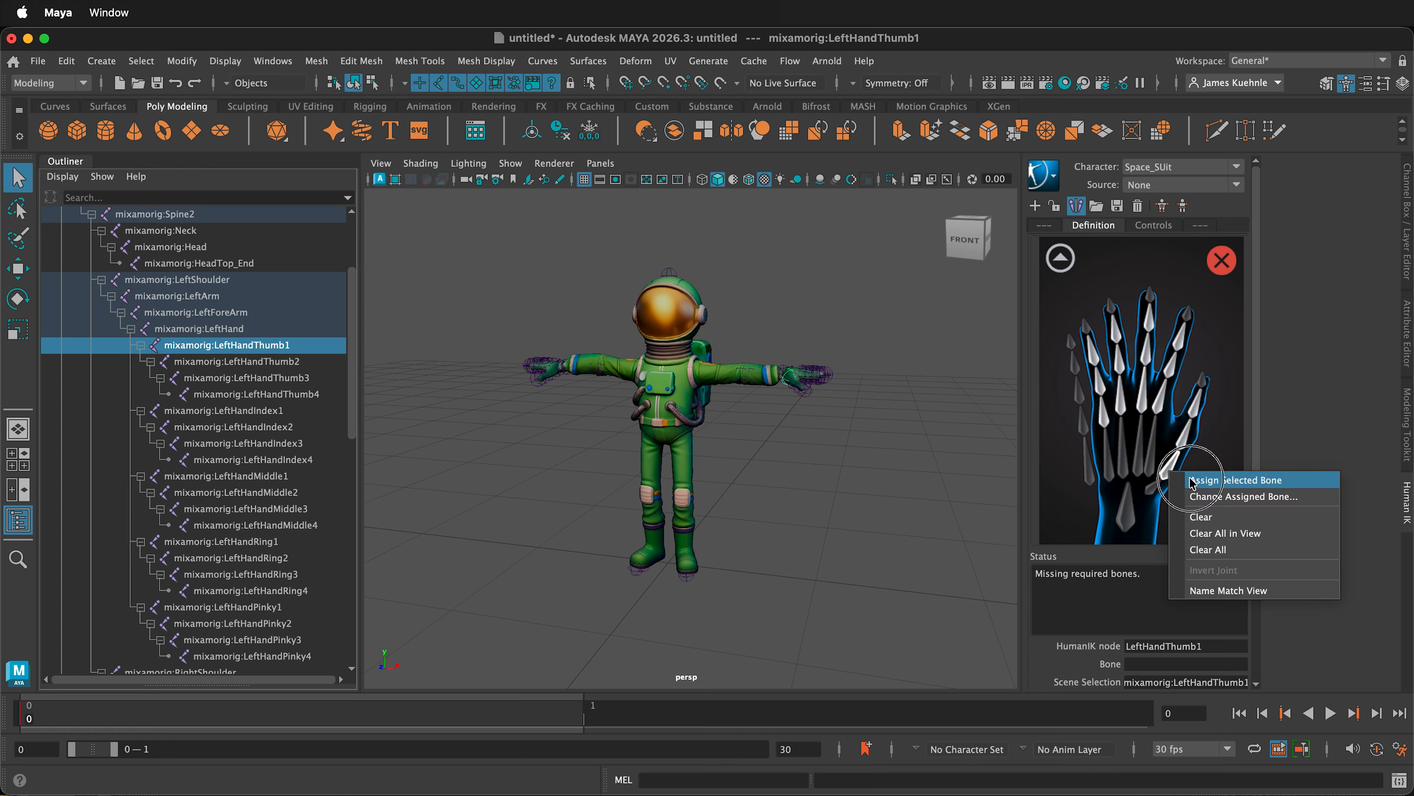
click(1197, 483)
right_click(1180, 445)
click(1211, 454)
- Assign the mixamorig:LeftHandThumb3 and LeftHandThumb4 joints to the two outer thumb nodes of the left hand
right_click(1201, 408)
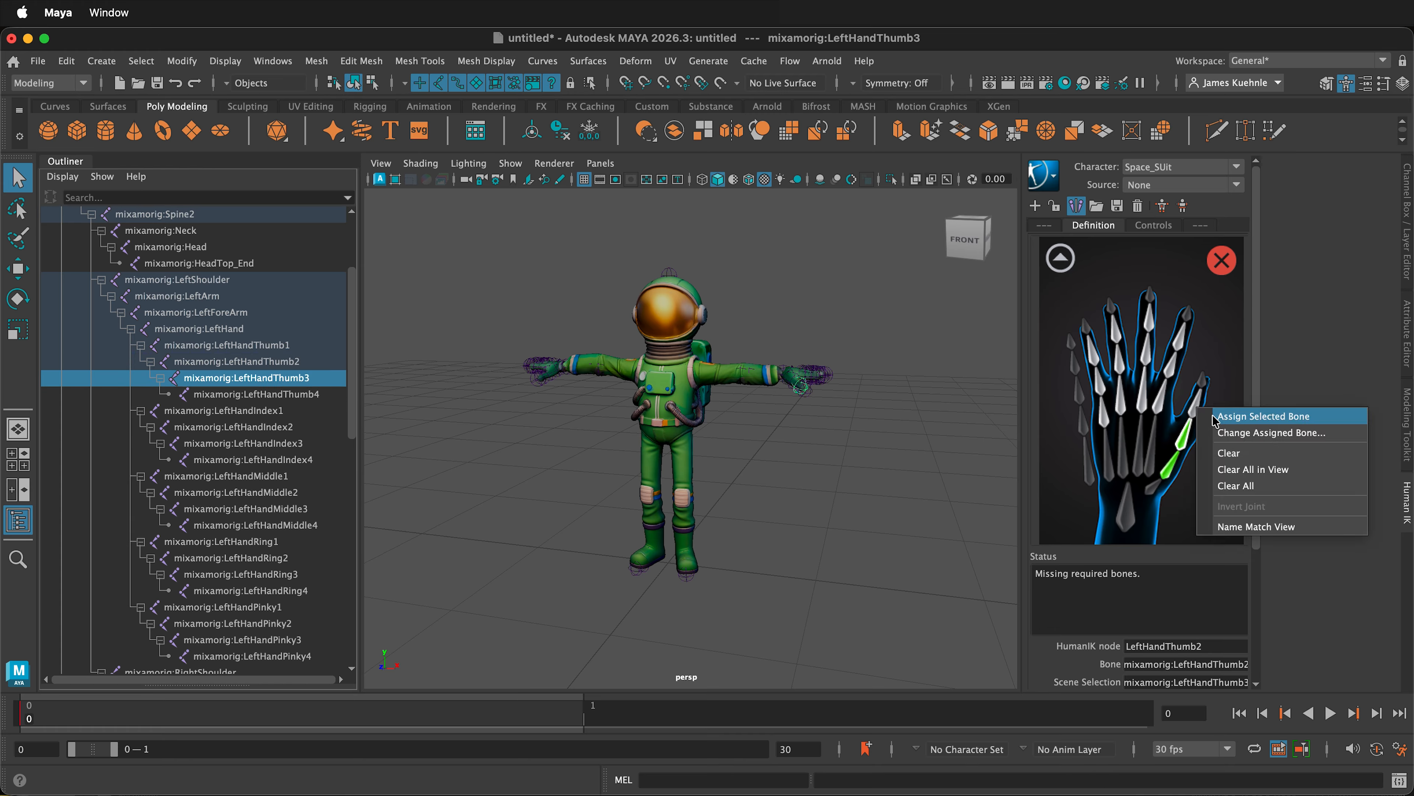
click(1228, 418)
click(1295, 444)
right_click(1198, 410)
click(1230, 418)
click(261, 395)
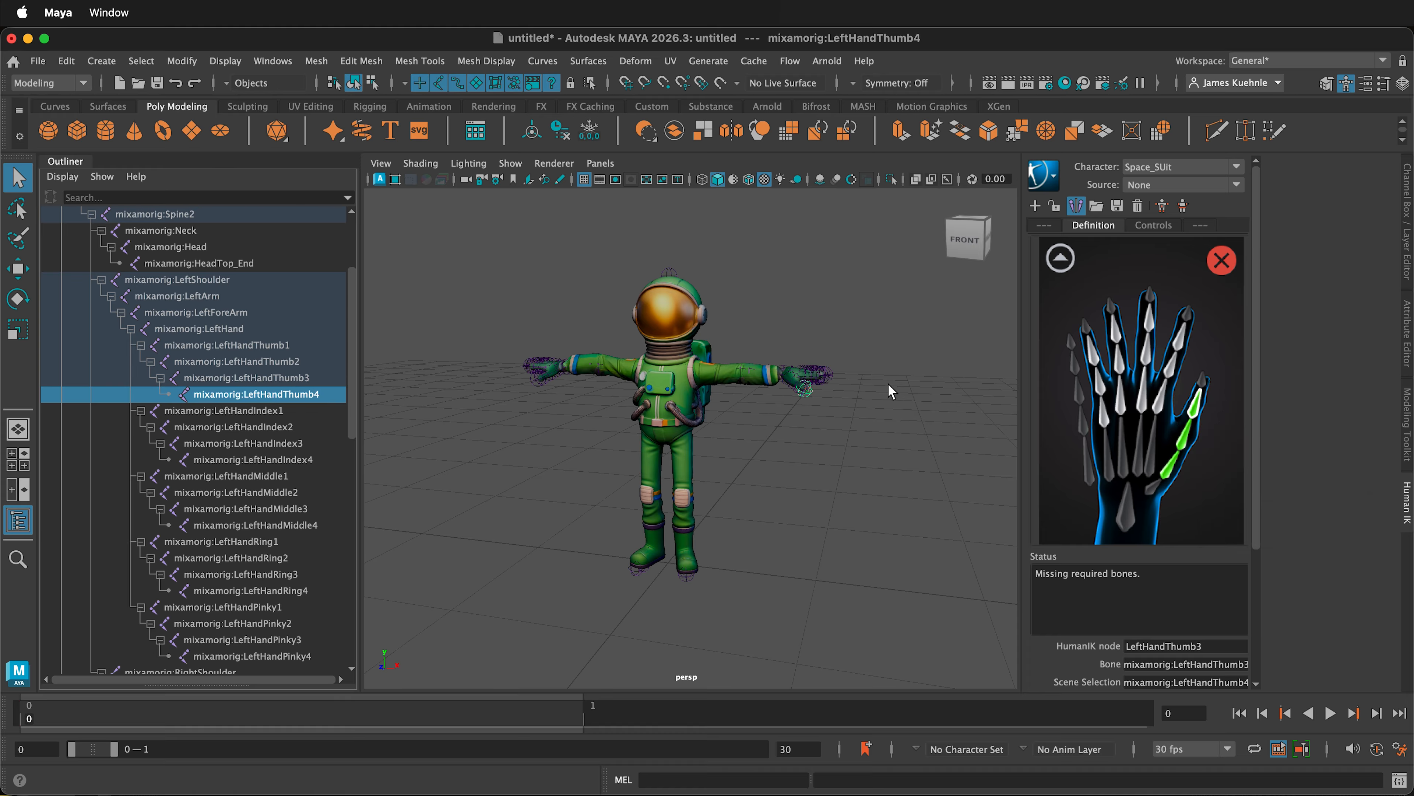
click(1203, 381)
right_click(1204, 384)
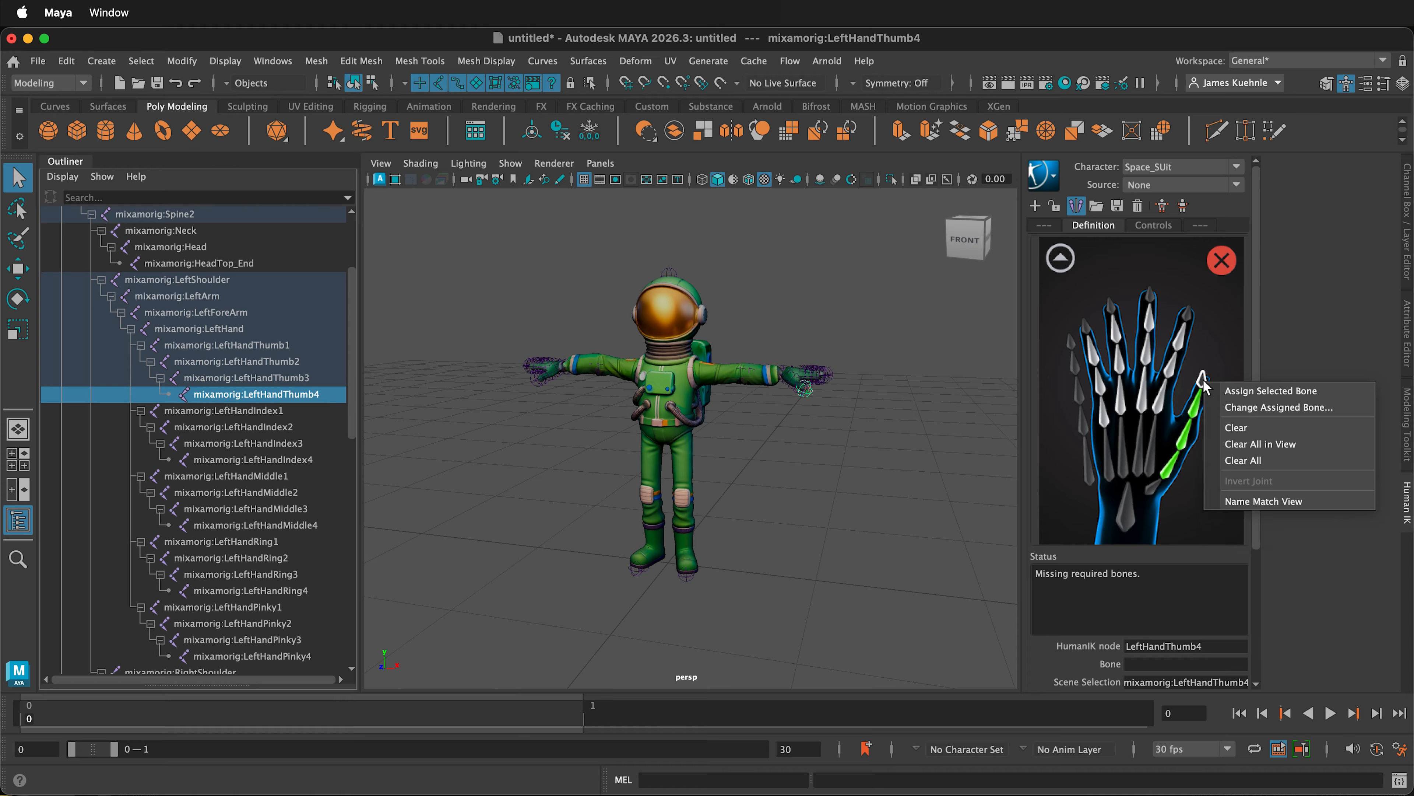
click(1228, 394)
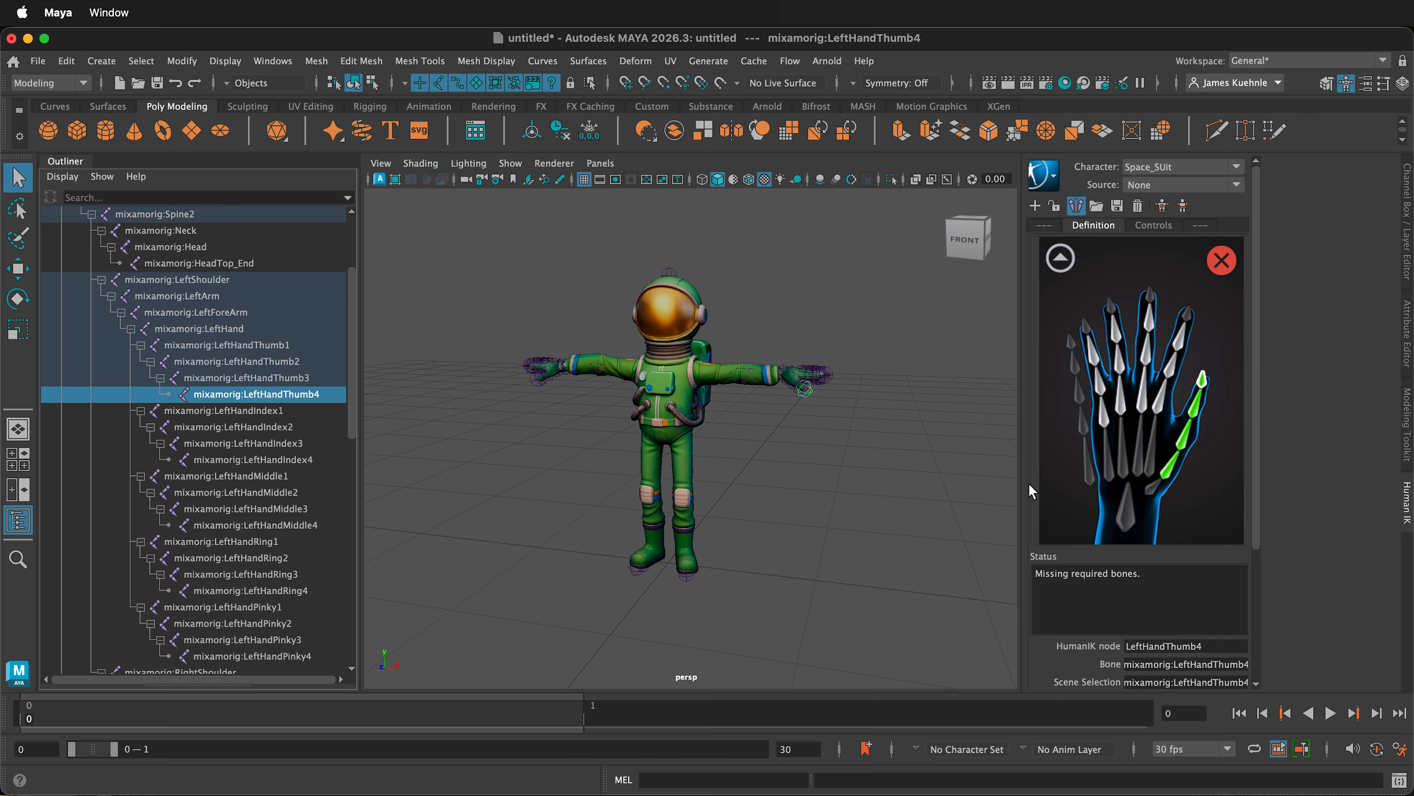
- Assign the mixamorig:LeftHandIndex1 through LeftHandIndex4 joints to the matching index finger nodes of the left hand
right_click(1230, 415)
click(1230, 416)
shift+click(290, 427)
right_click(1177, 361)
click(261, 430)
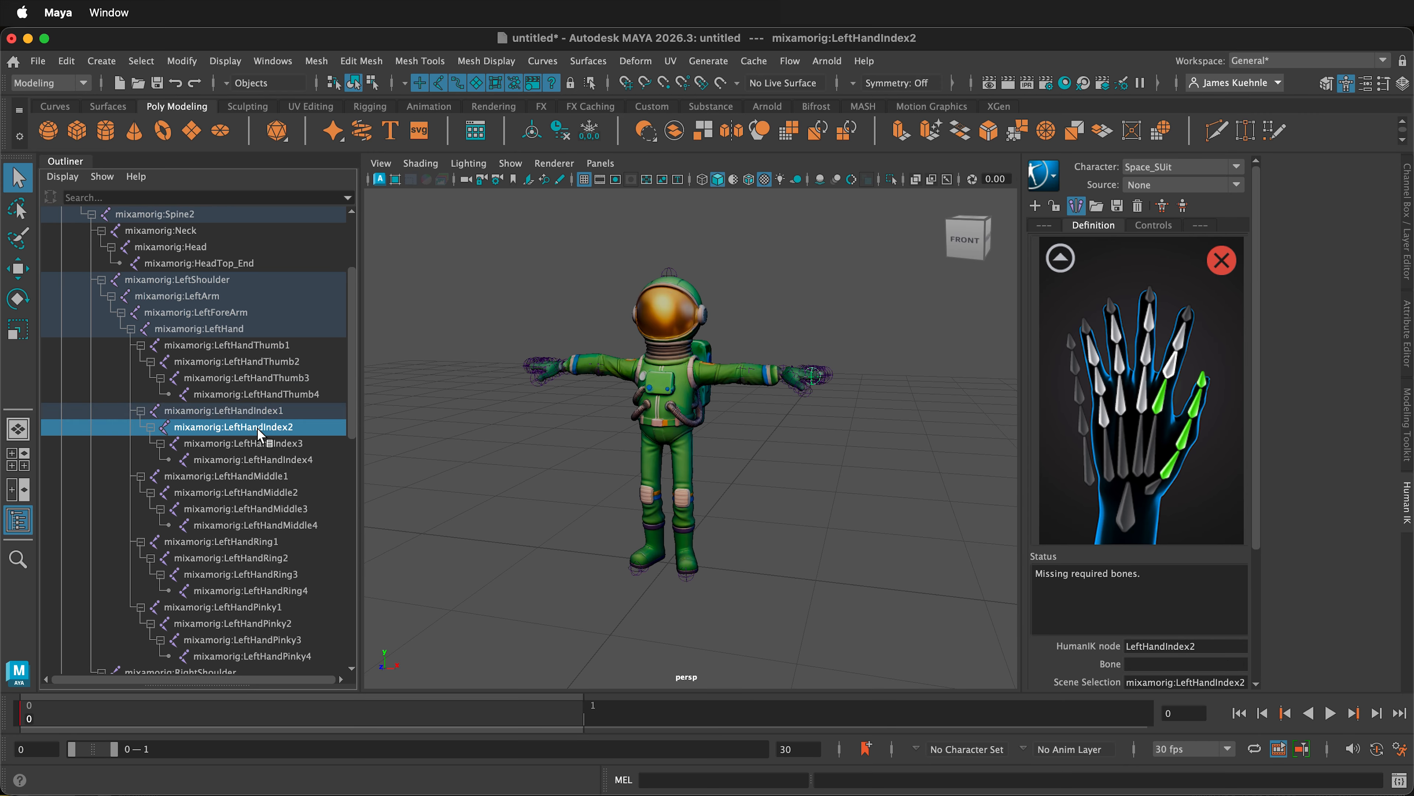
right_click(1170, 370)
click(1222, 381)
click(278, 445)
right_click(1180, 339)
click(295, 461)
right_click(1189, 320)
- Assign the mixamorig:LeftHandMiddle1 through LeftHandMiddle4 joints to the matching middle finger nodes of the left hand
click(313, 476)
right_click(1144, 399)
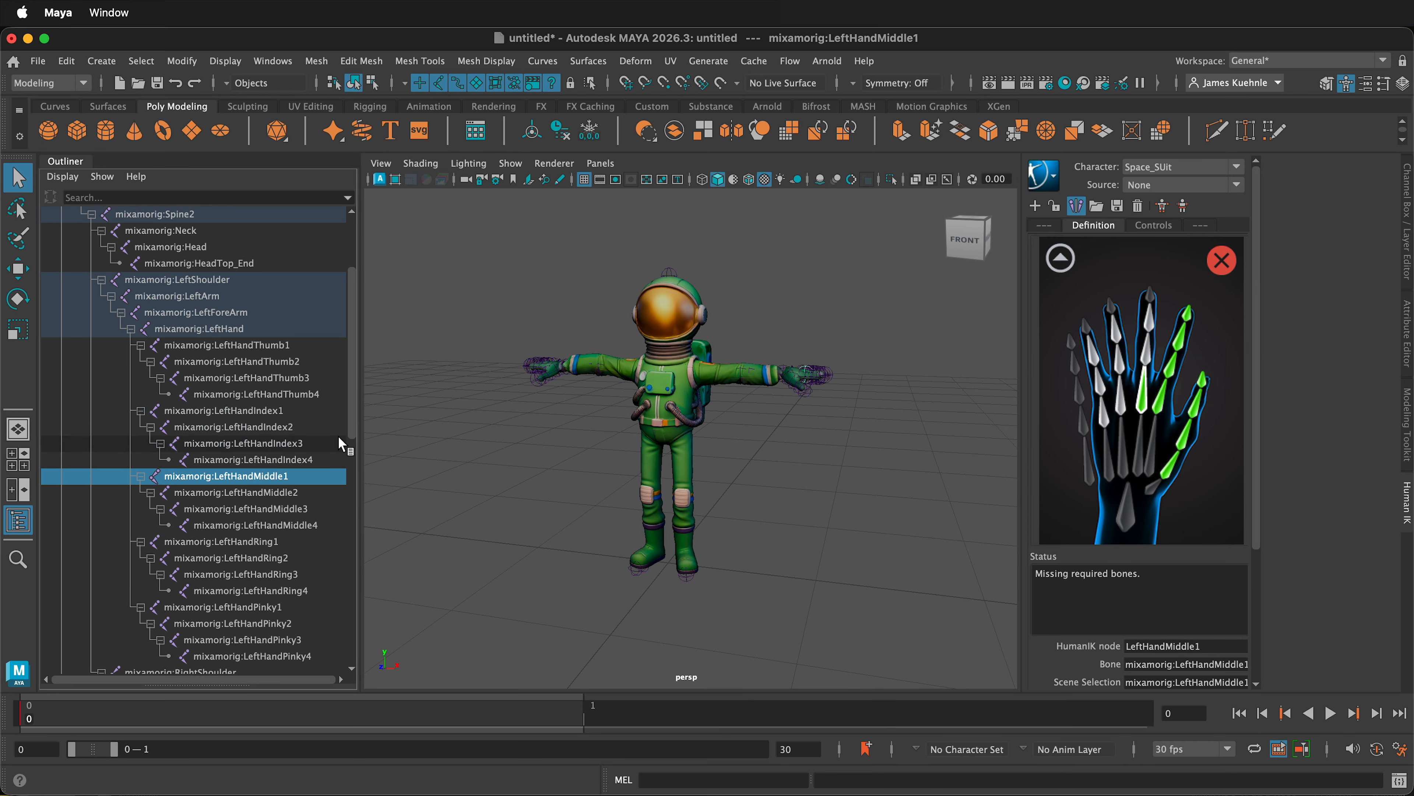
click(320, 493)
right_click(1150, 355)
click(312, 509)
right_click(1149, 324)
click(1168, 337)
click(300, 525)
right_click(1149, 294)
click(1168, 304)
- Assign the mixamorig:LeftHandRing1 and LeftHandRing2 joints to the two lower ring finger nodes of the left hand
click(270, 542)
right_click(1121, 400)
click(1139, 410)
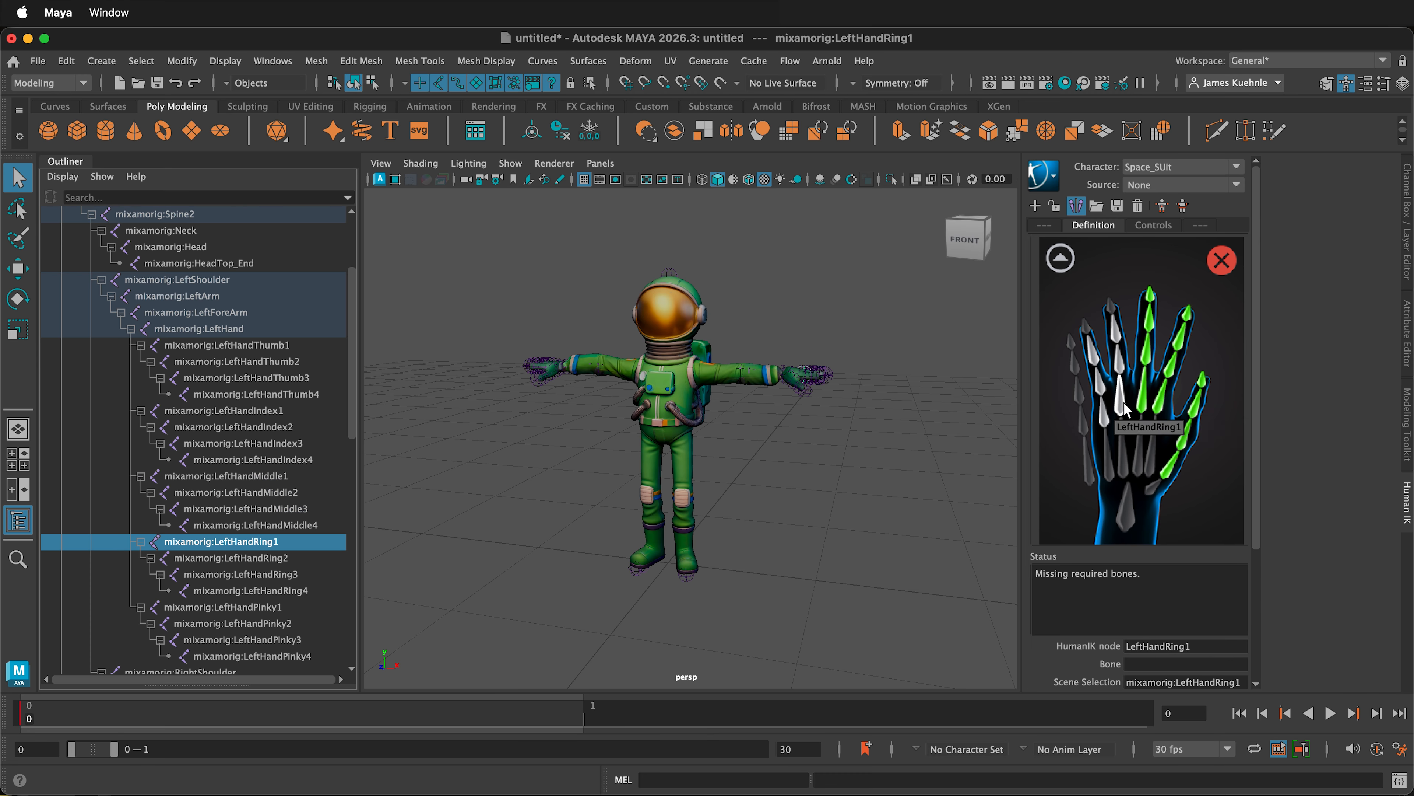
click(207, 558)
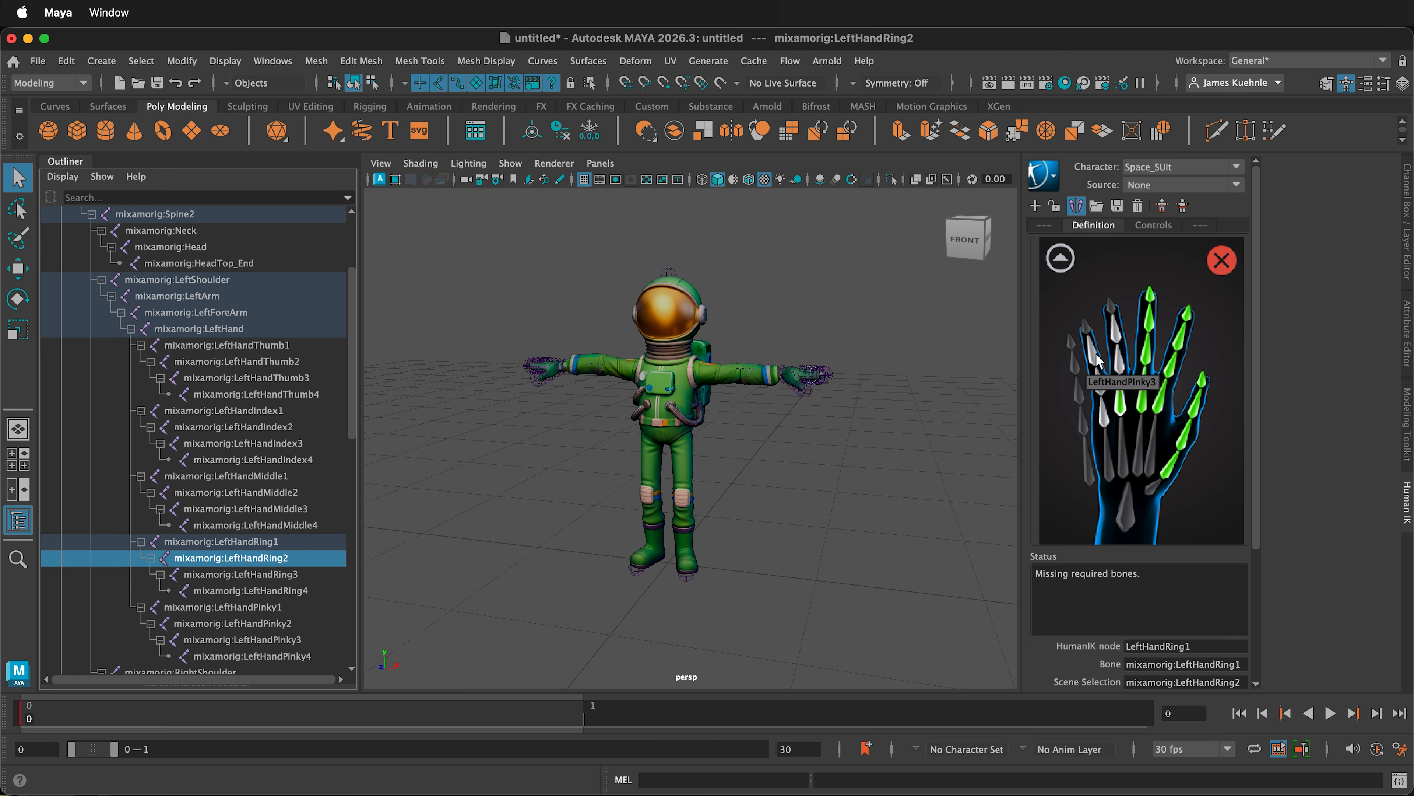
click(1121, 367)
right_click(1120, 368)
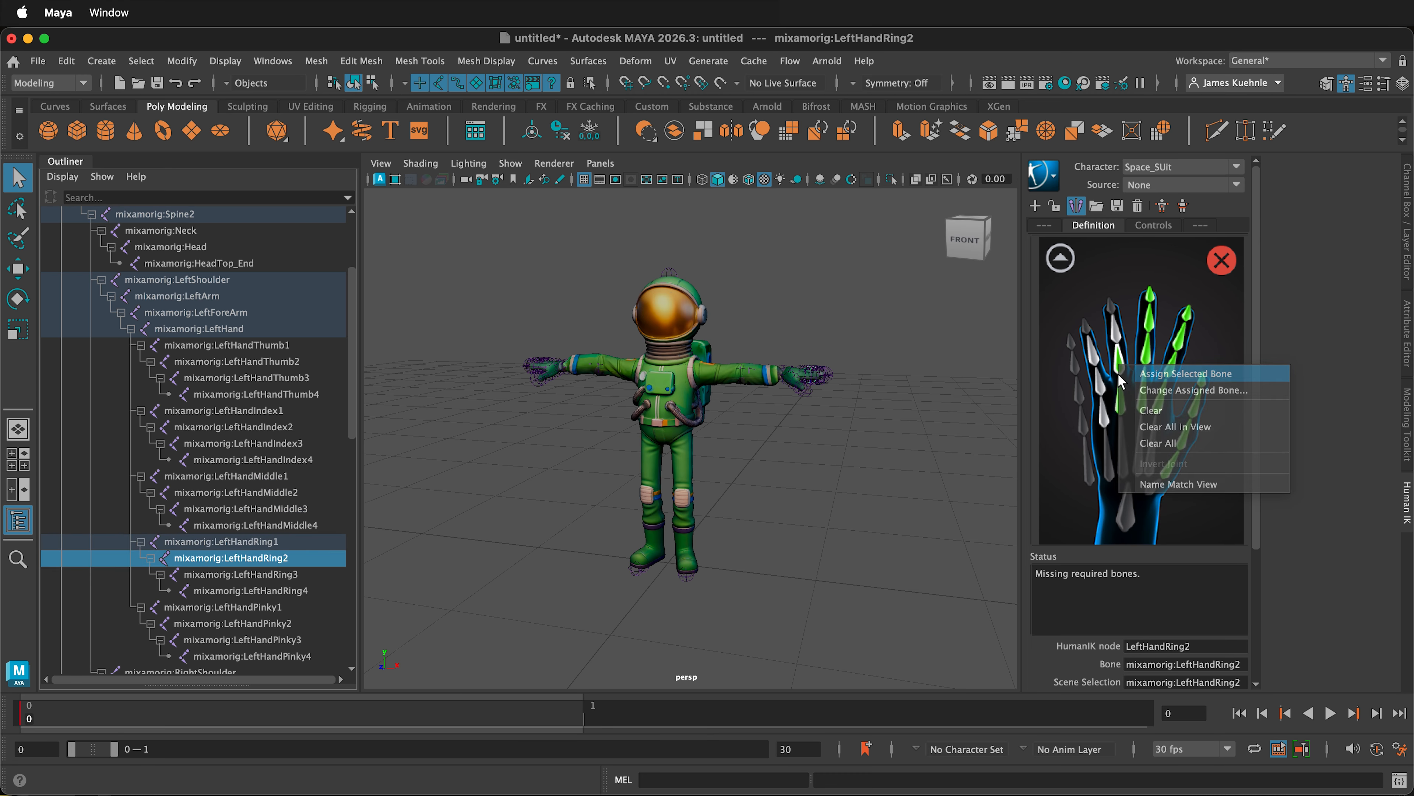
click(1140, 378)
- Assign the mixamorig:LeftHandRing3 and LeftHandRing4 joints to the two outer ring finger nodes of the left hand
click(218, 576)
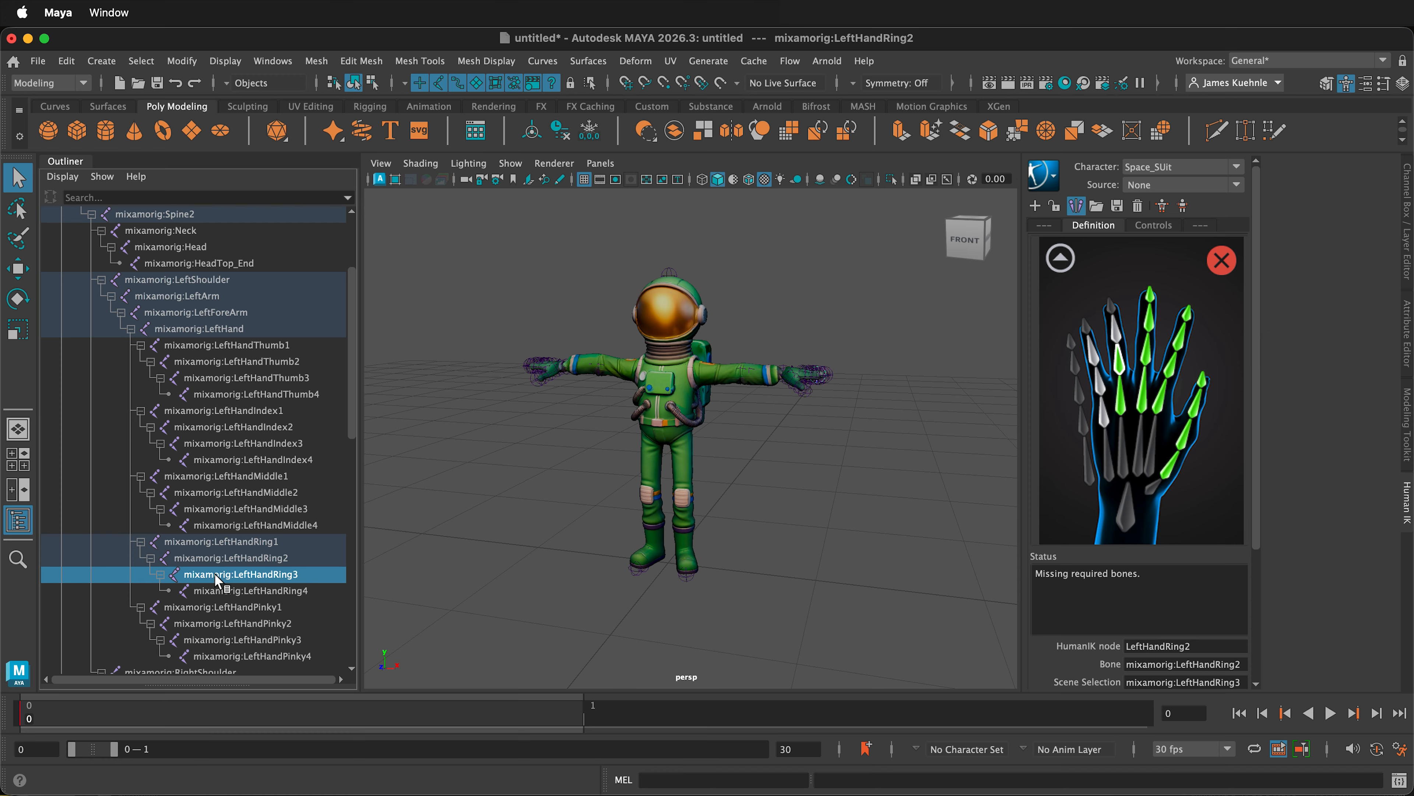
right_click(1115, 327)
click(1115, 326)
right_click(1116, 325)
click(1135, 337)
click(320, 588)
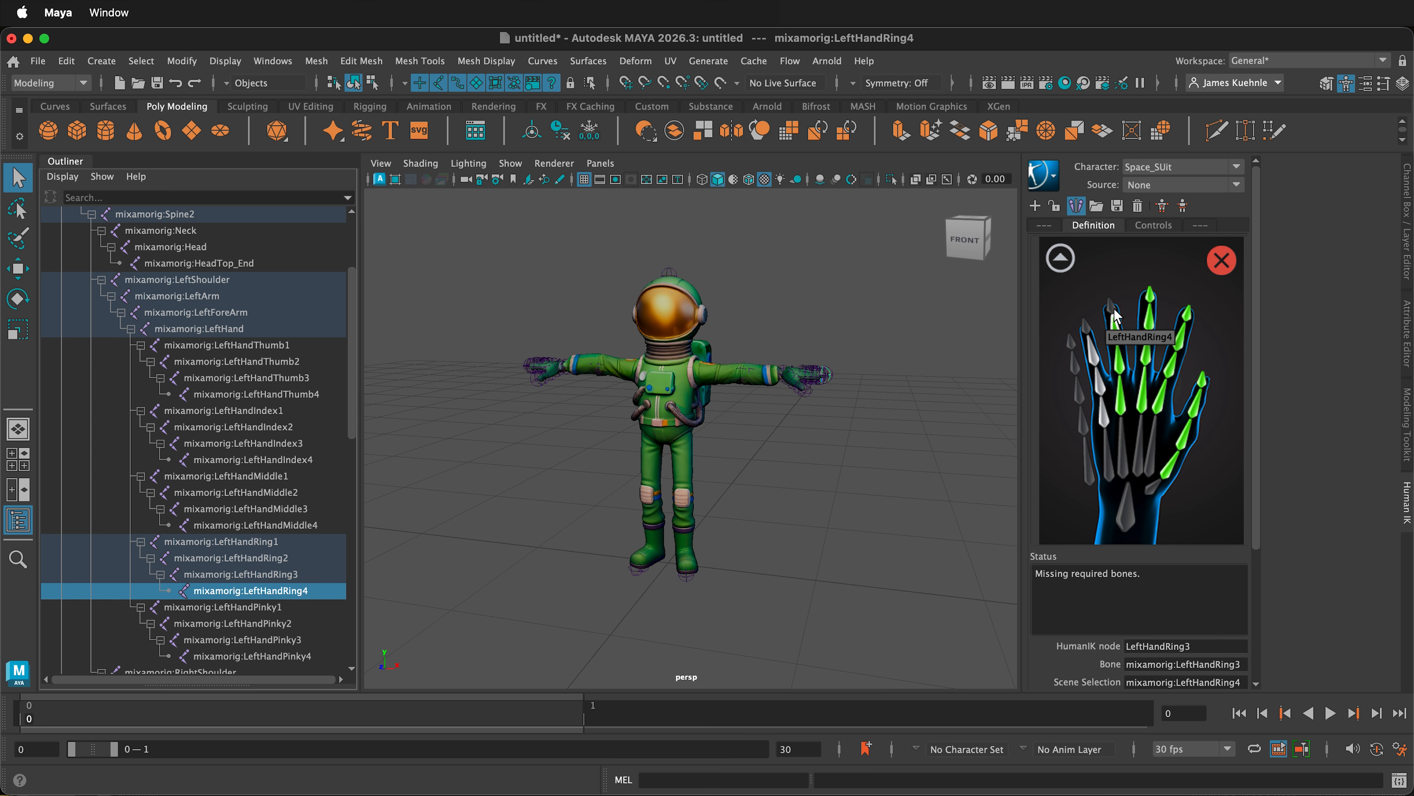
right_click(1112, 307)
click(1152, 335)
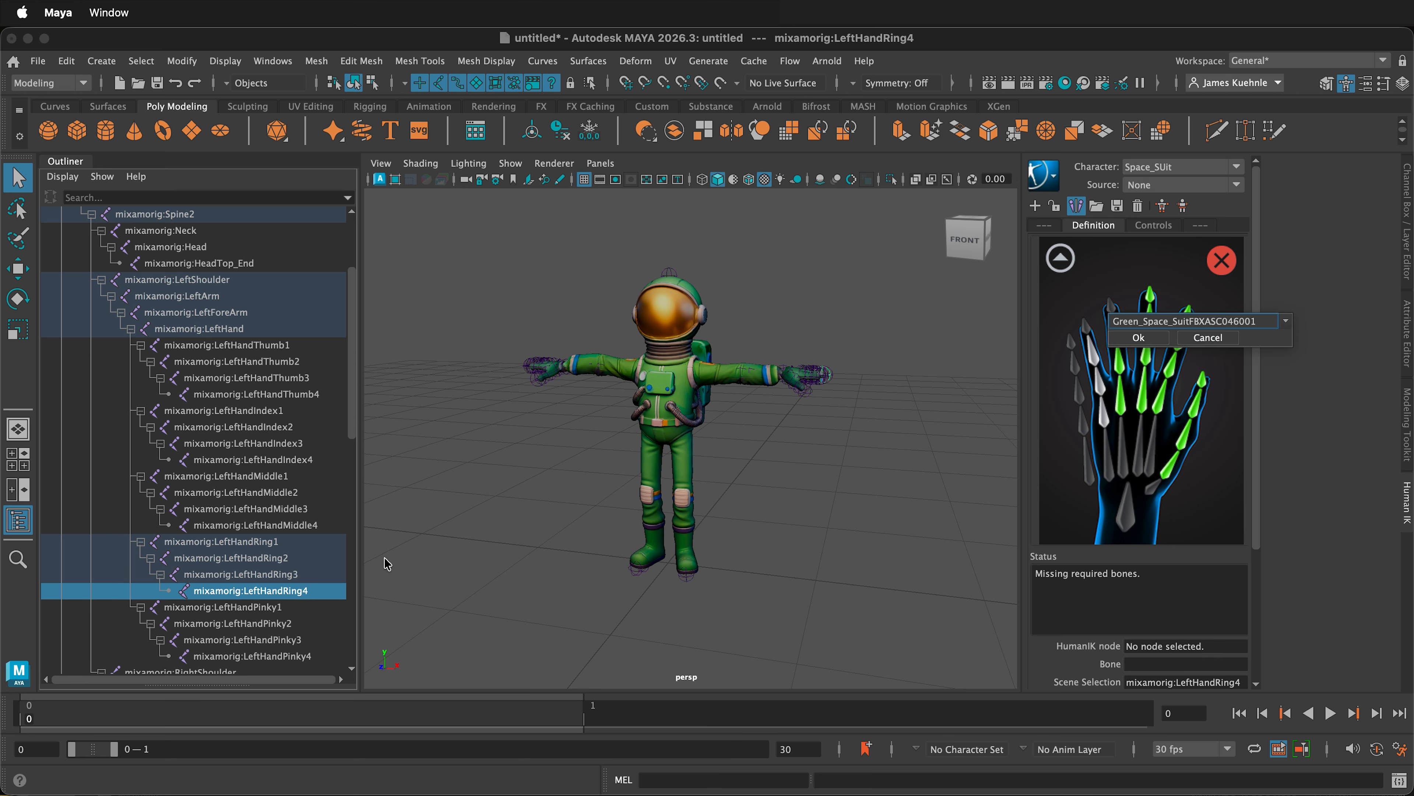
click(1138, 337)
click(1125, 315)
- Assign the mixamorig:LeftHandPinky1 and LeftHandPinky2 joints to the two lower pinky nodes of the left hand
click(204, 608)
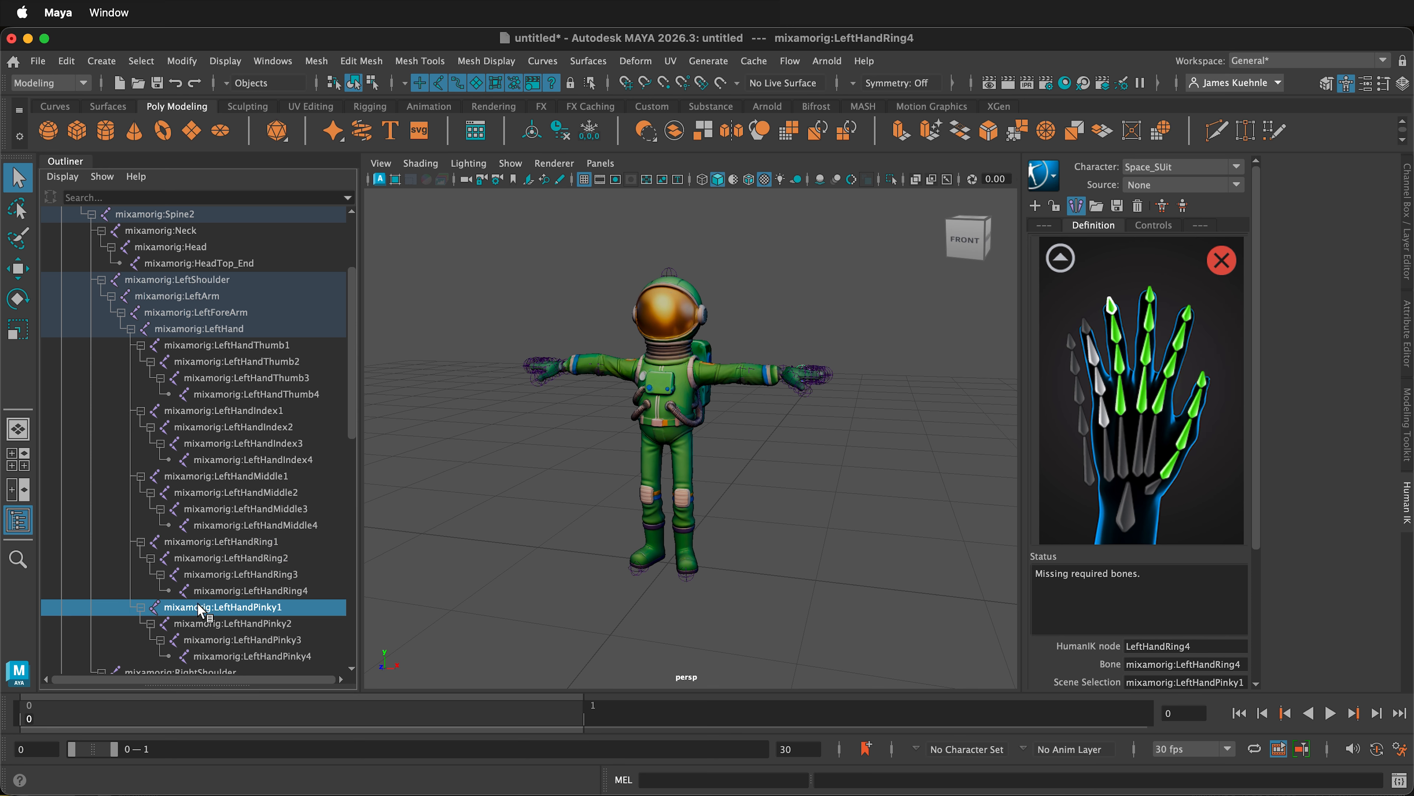
right_click(1104, 414)
click(1114, 423)
click(220, 624)
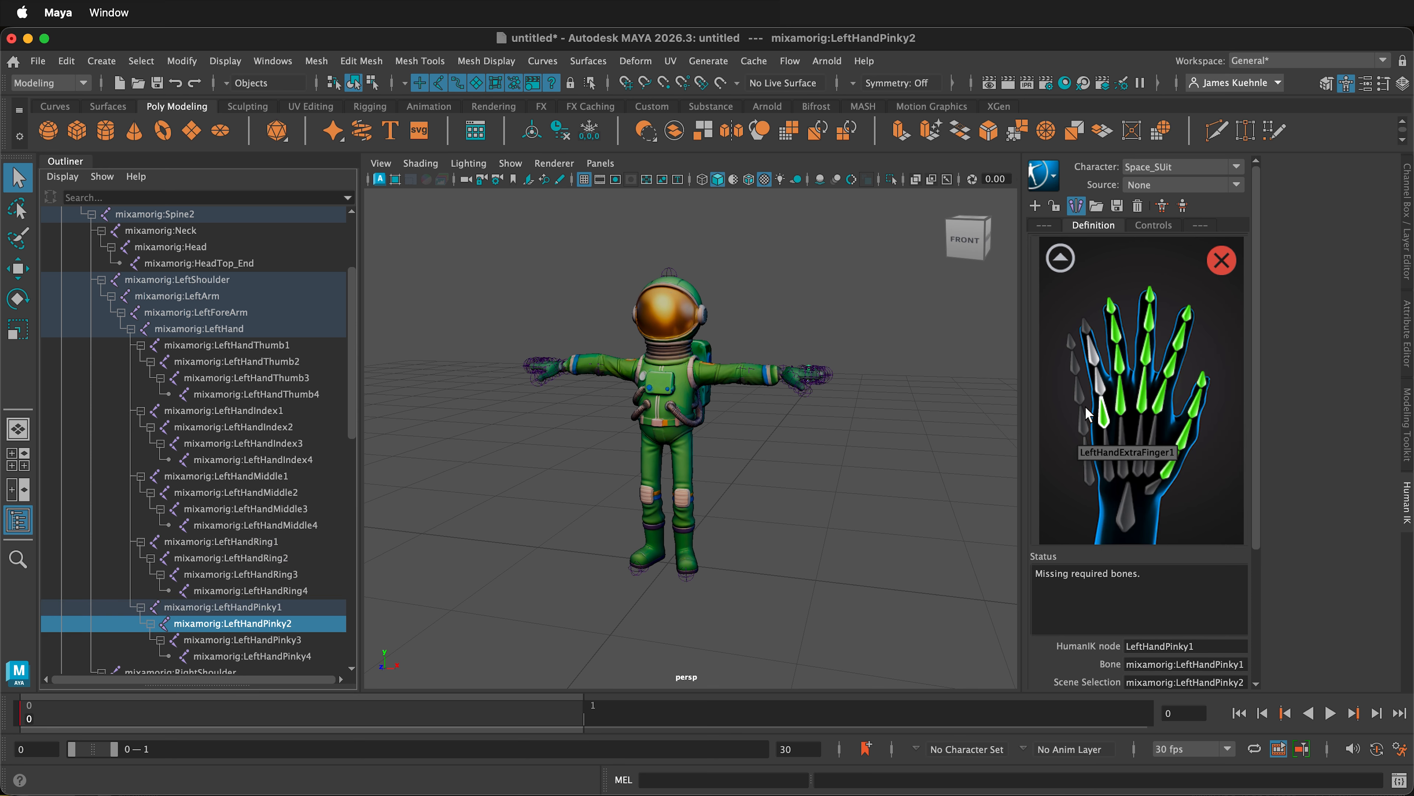
right_click(1099, 385)
click(1111, 397)
- Assign the mixamorig:LeftHandPinky3 and LeftHandPinky4 joints to the outer pinky nodes and return to the full body view
click(262, 639)
right_click(1094, 352)
click(1104, 363)
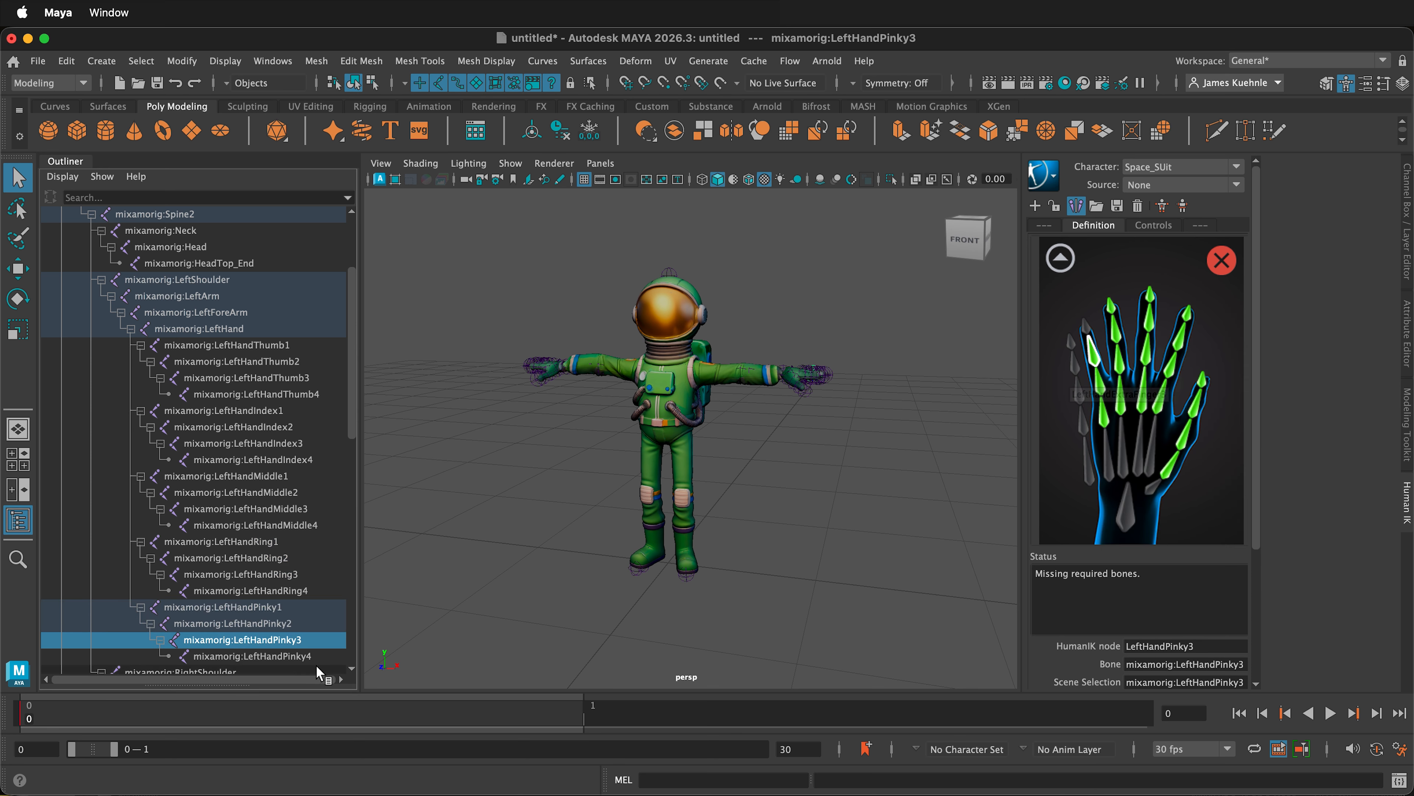
click(300, 656)
right_click(1086, 324)
click(1097, 335)
click(1060, 257)
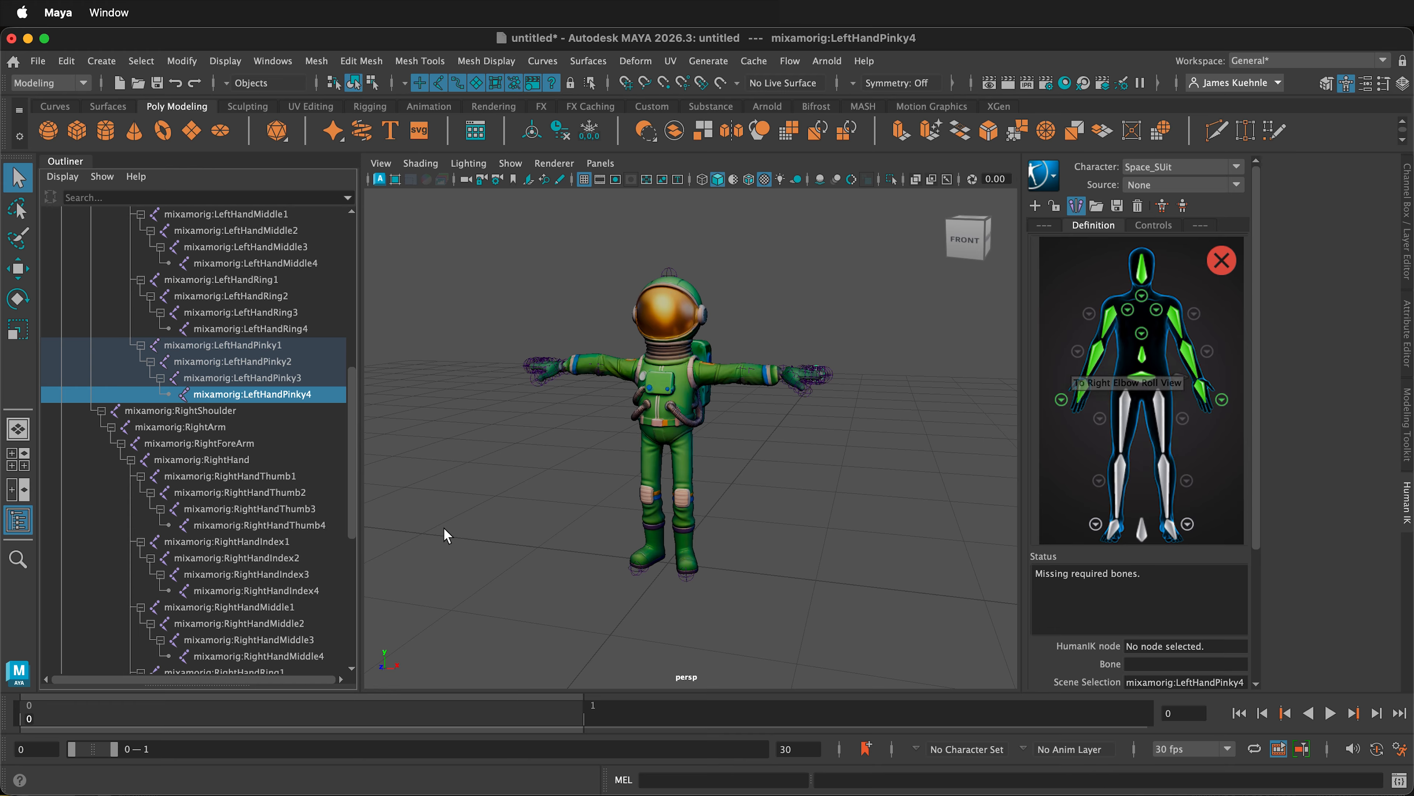
- Assign the mixamorig:LeftUpLeg and mixamorig:LeftLeg joints to the left thigh and left shin nodes of the definition
scroll(209, 545, down, 7)
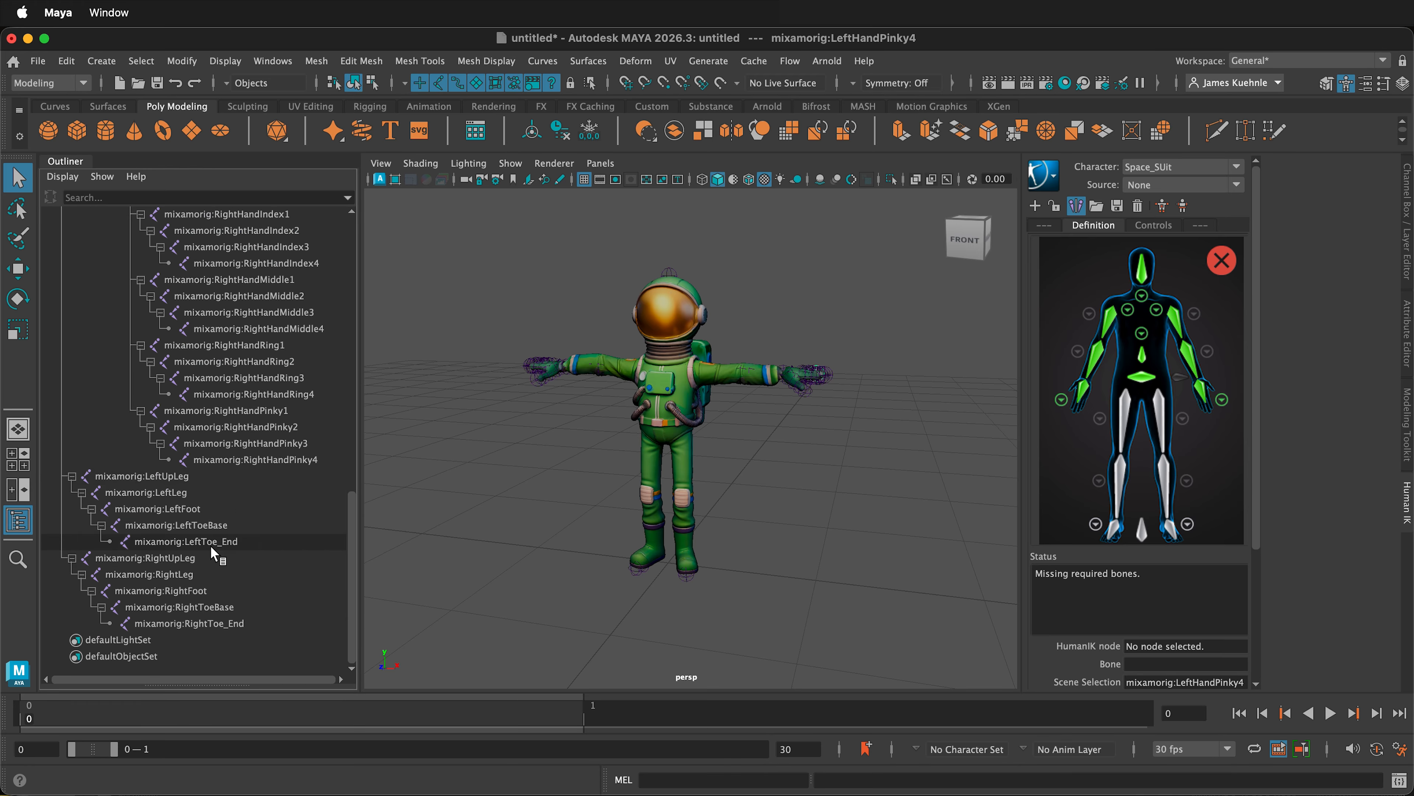
click(163, 472)
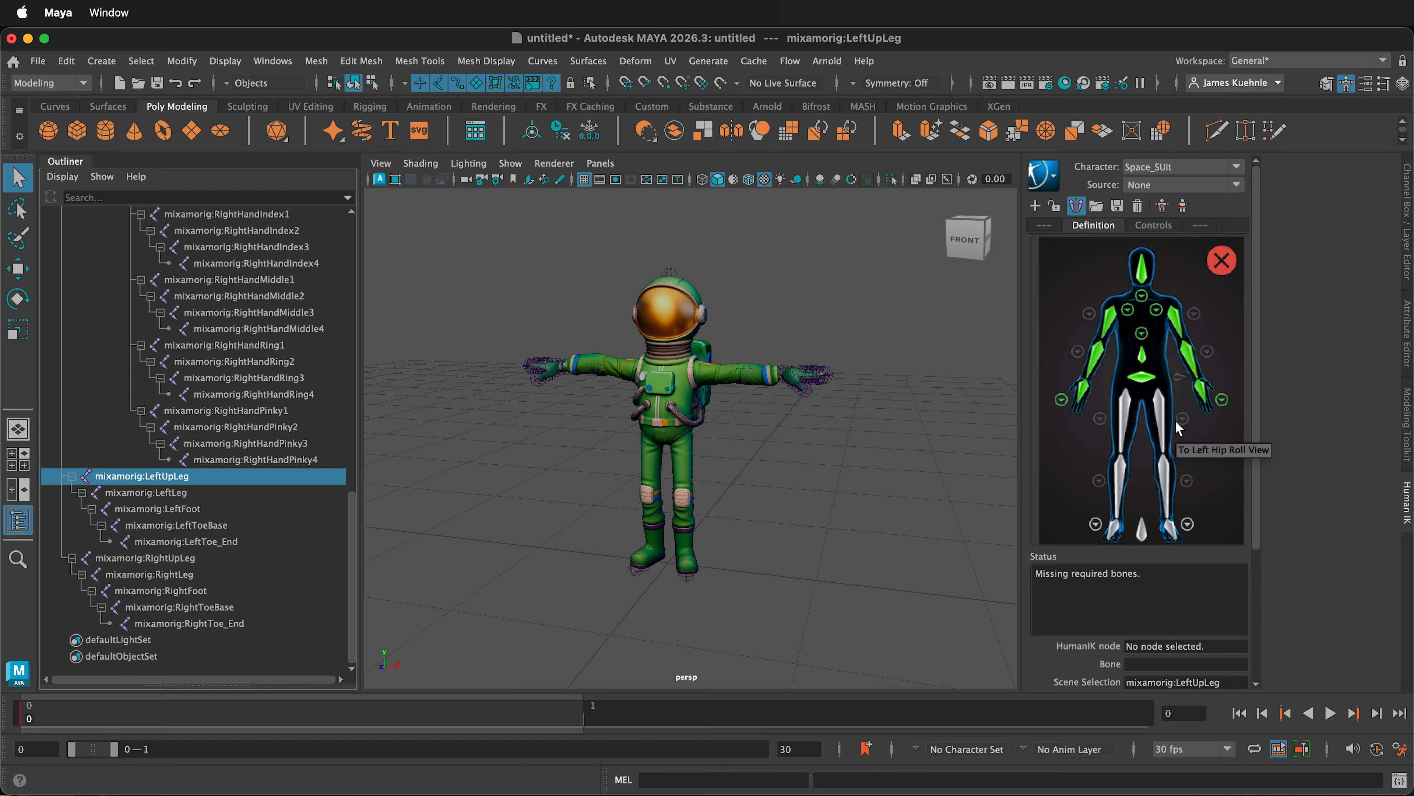
right_click(1152, 423)
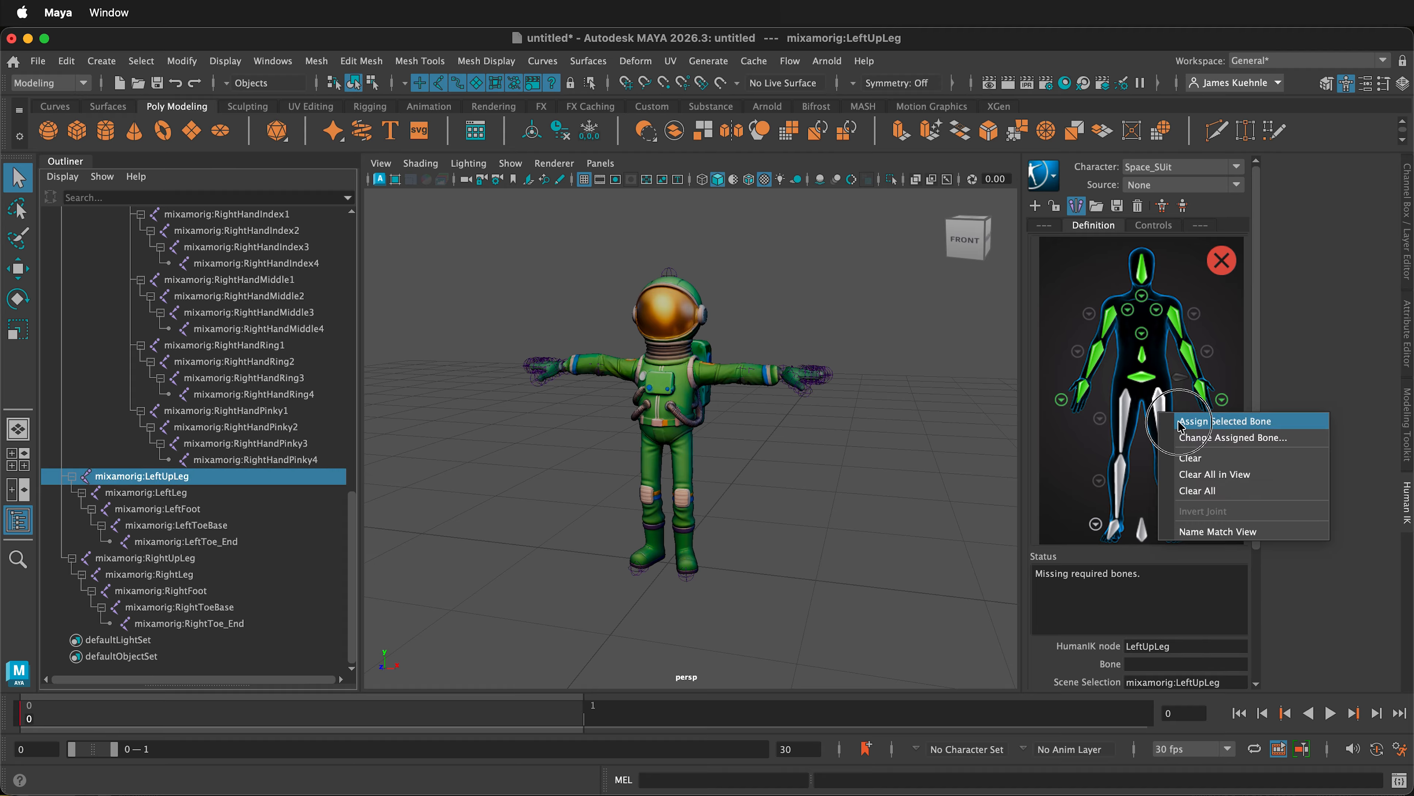
click(1203, 414)
click(143, 493)
right_click(1162, 467)
click(1208, 484)
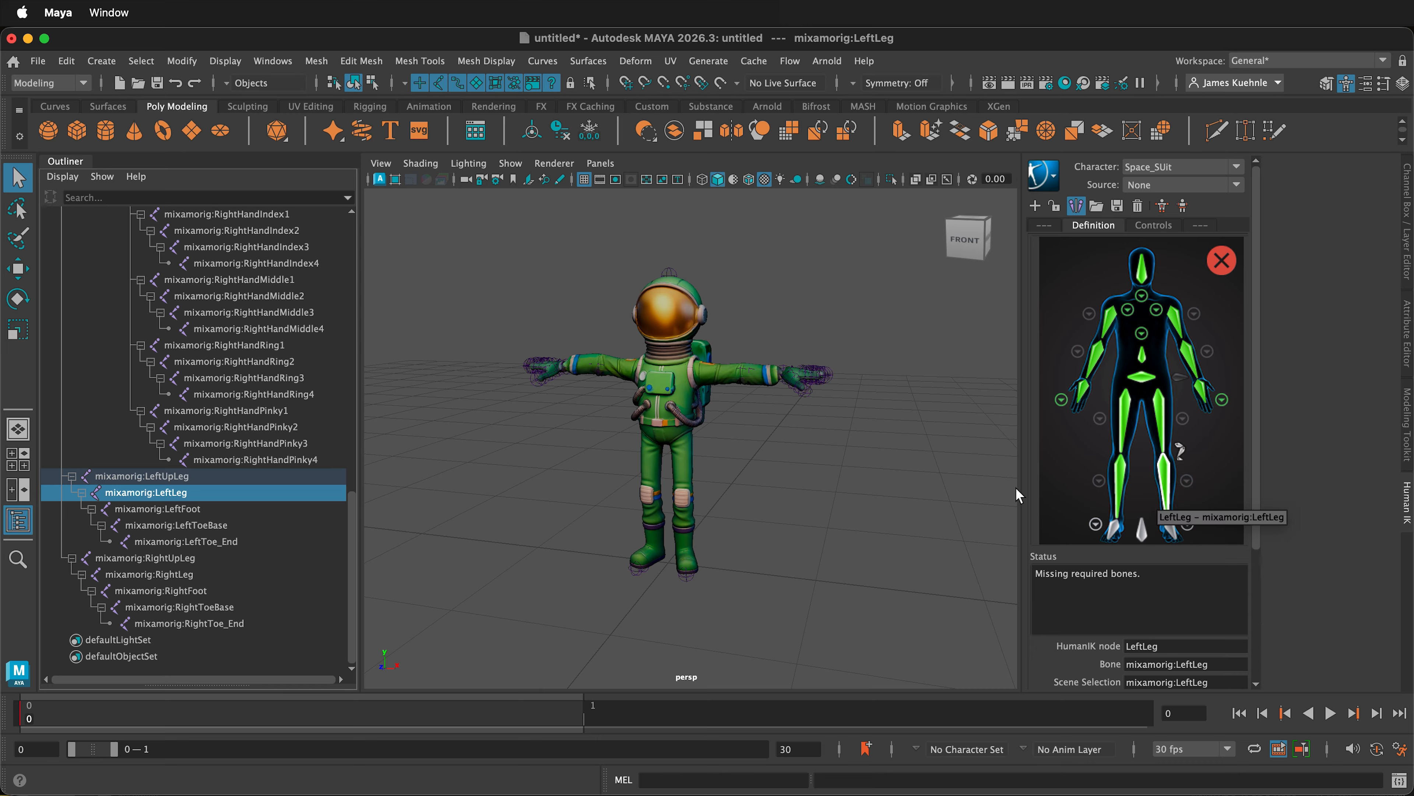
- Assign the mixamorig:LeftFoot joint to the left foot node of the definition
click(187, 509)
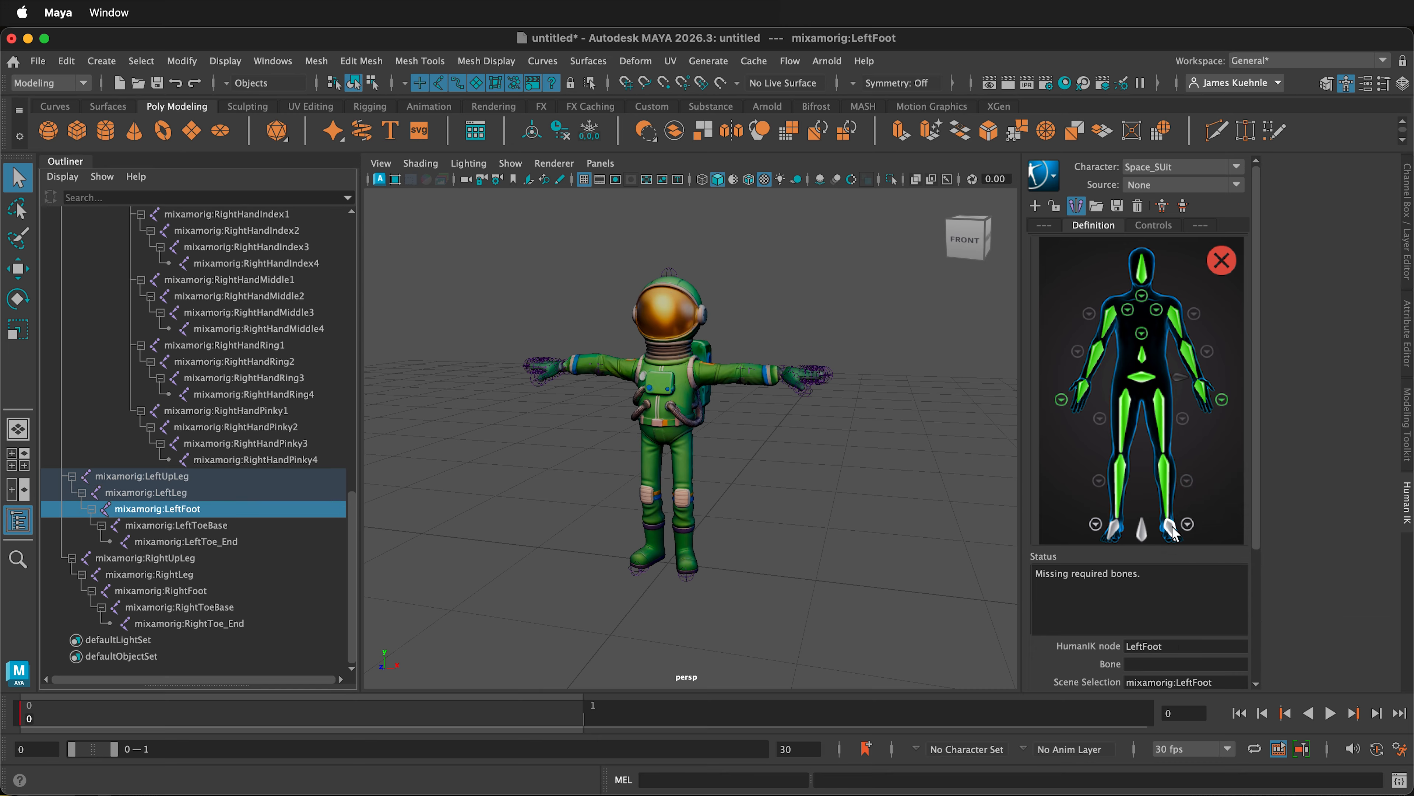
right_click(1170, 526)
click(1241, 537)
- Assign the mixamorig:LeftToeBase joint to the toe base node in the left foot's detail view and return to the full body view
click(153, 525)
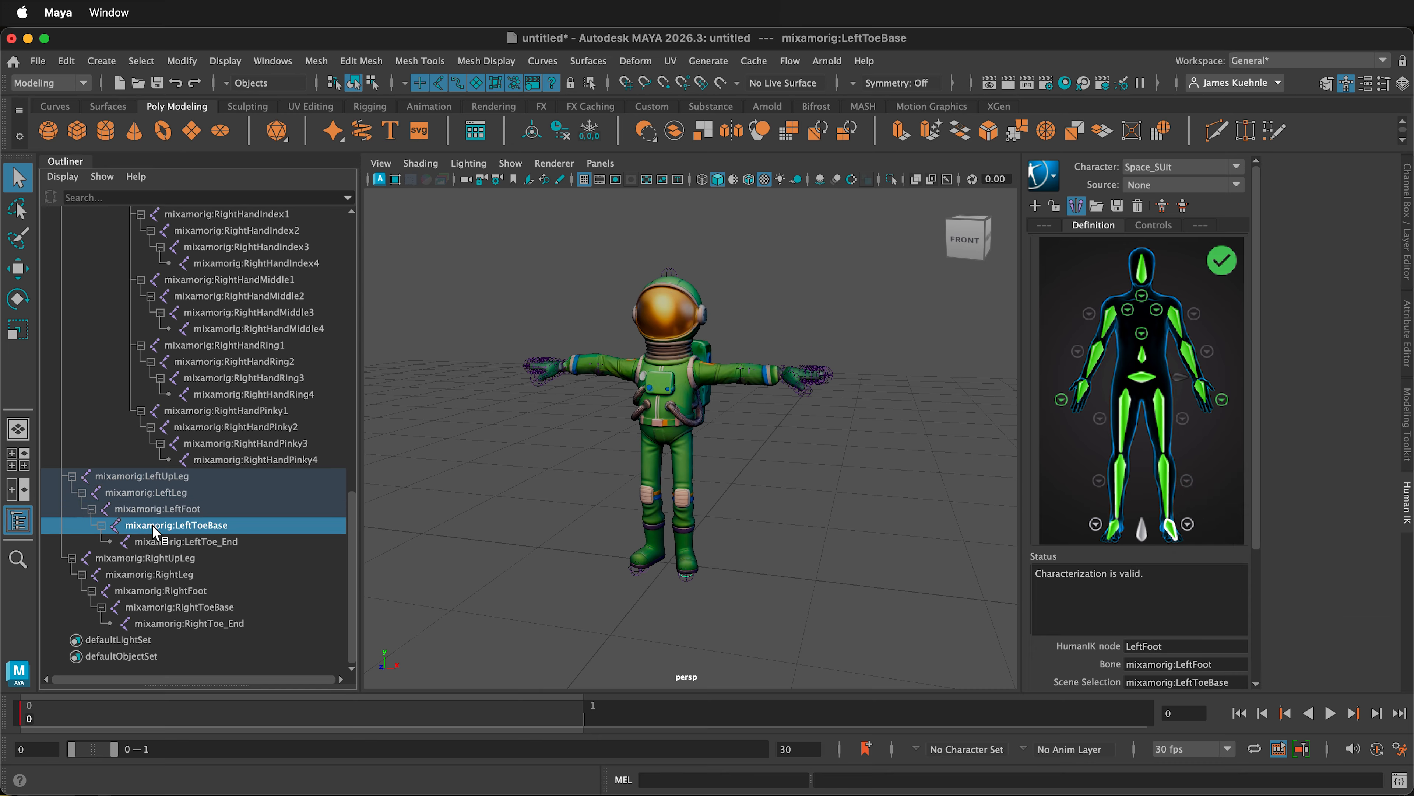
click(1188, 525)
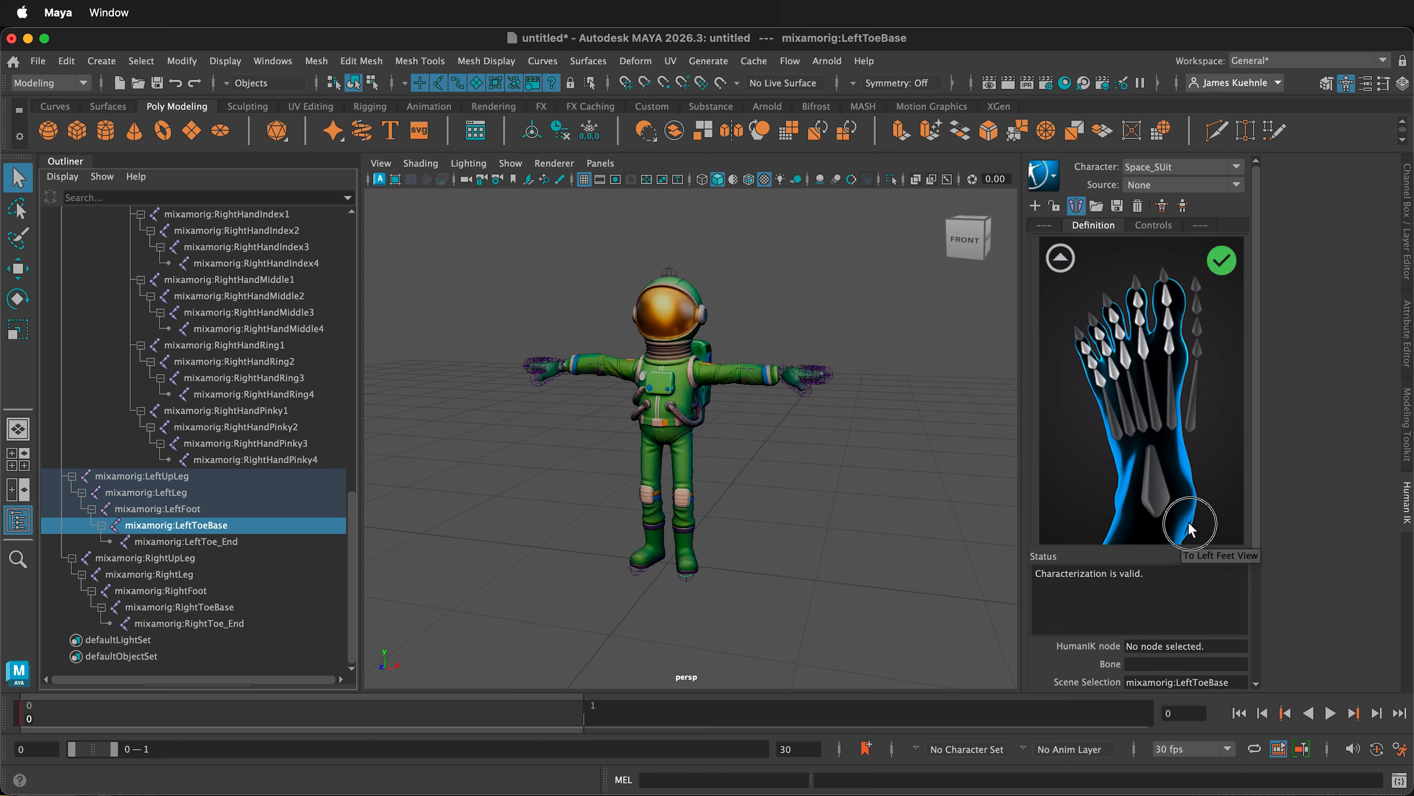
click(1165, 493)
right_click(1165, 493)
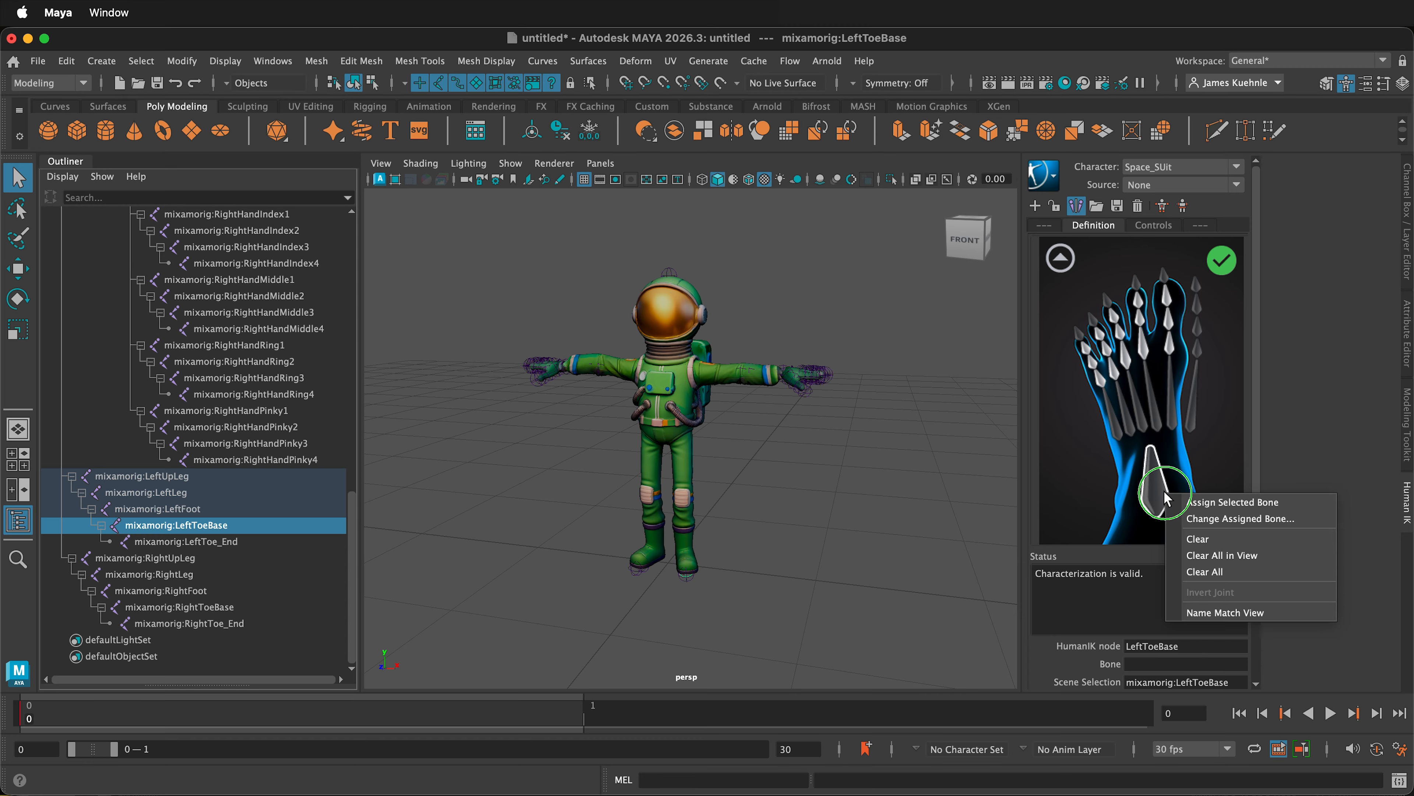
click(1231, 502)
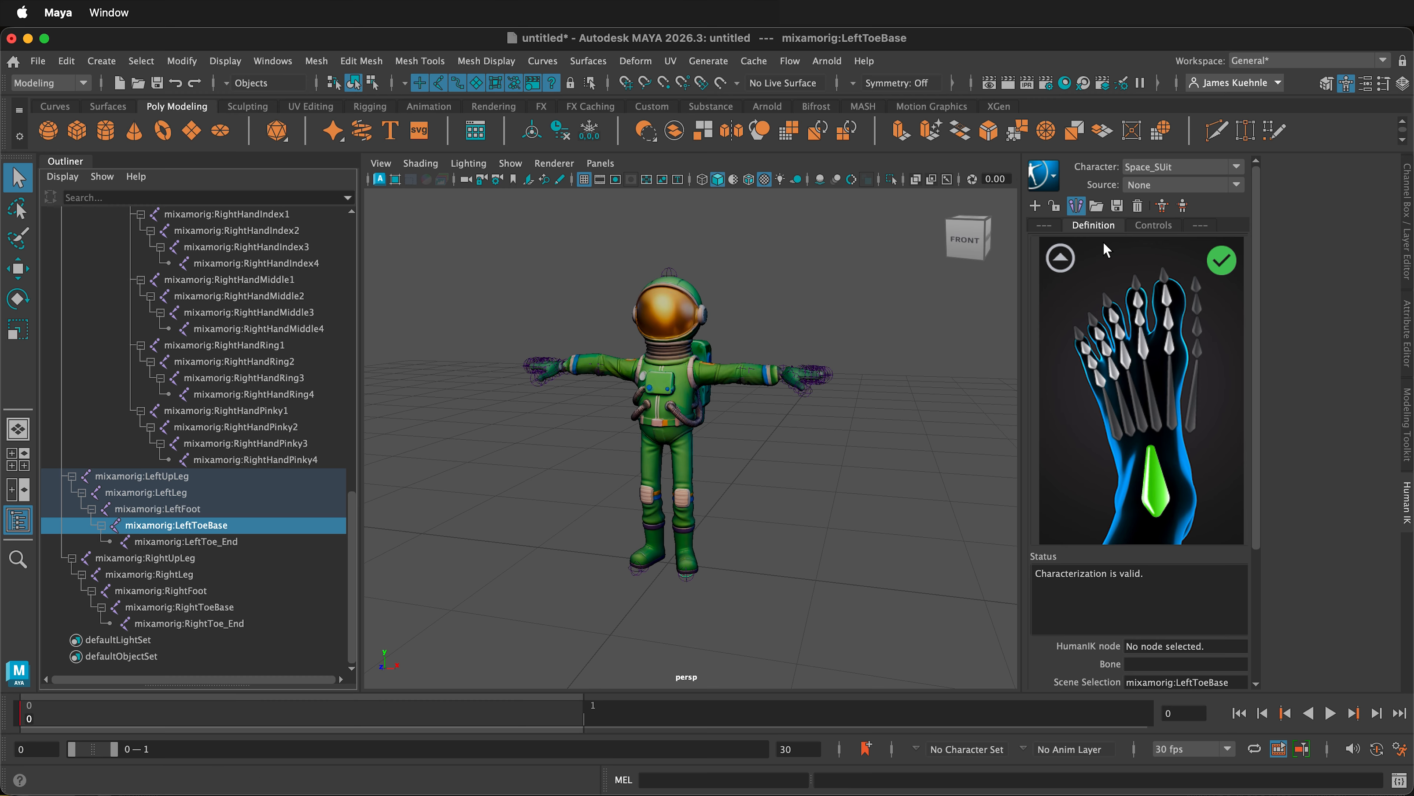
click(1062, 258)
click(1139, 532)
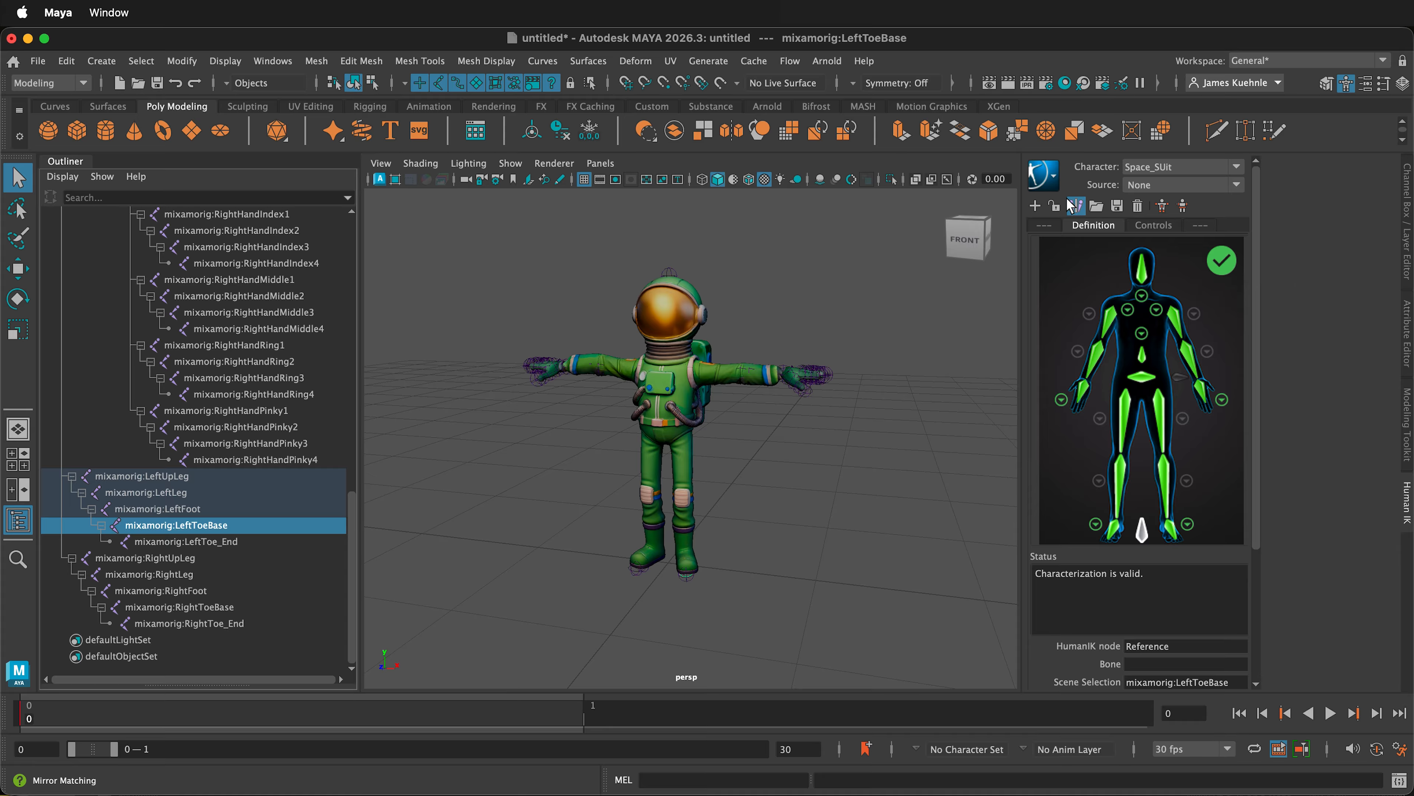
- Lock the Space_SUit definition and save its skeleton definition as a template named Mixamo_Full_Fingers_HIK, keeping the mixamorig: prefix
click(1055, 206)
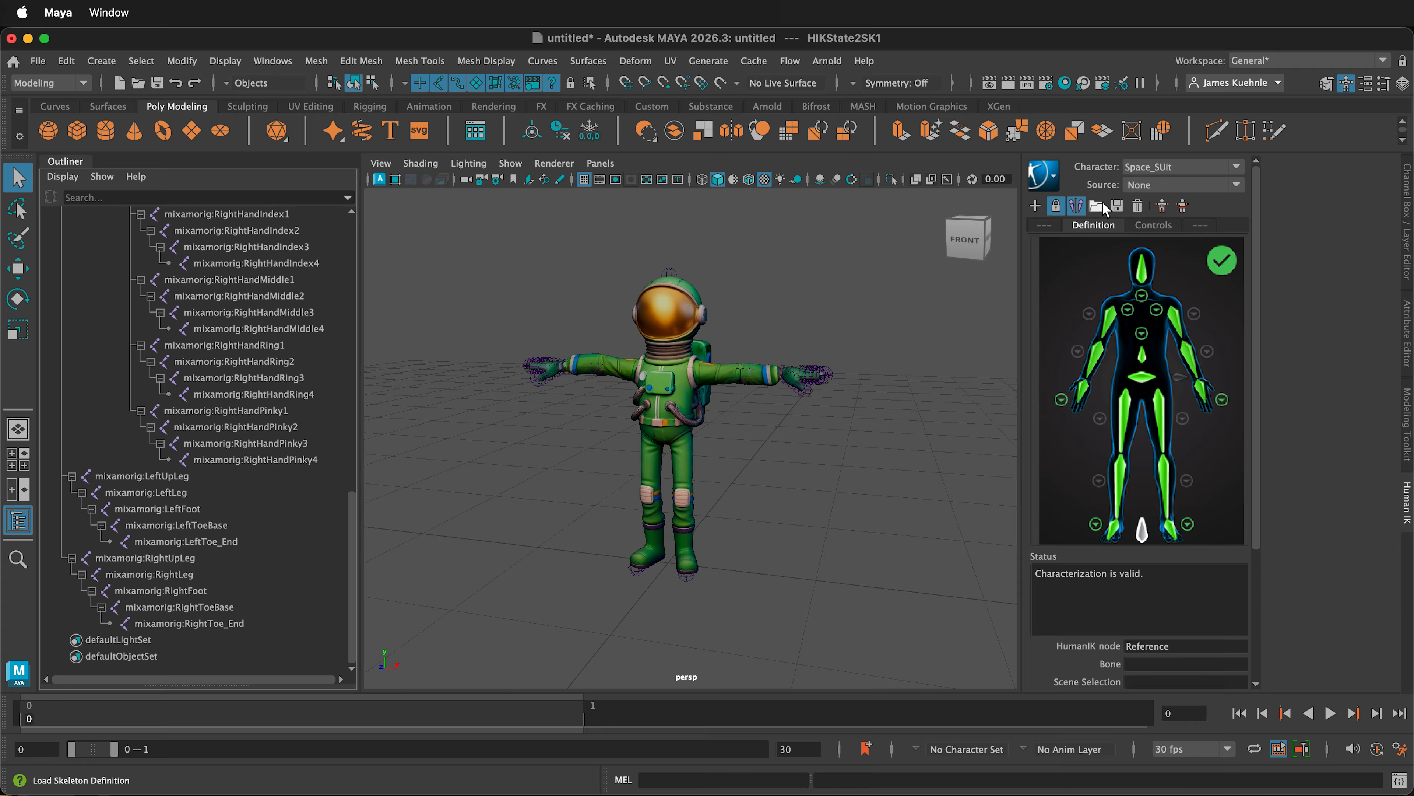
click(1117, 206)
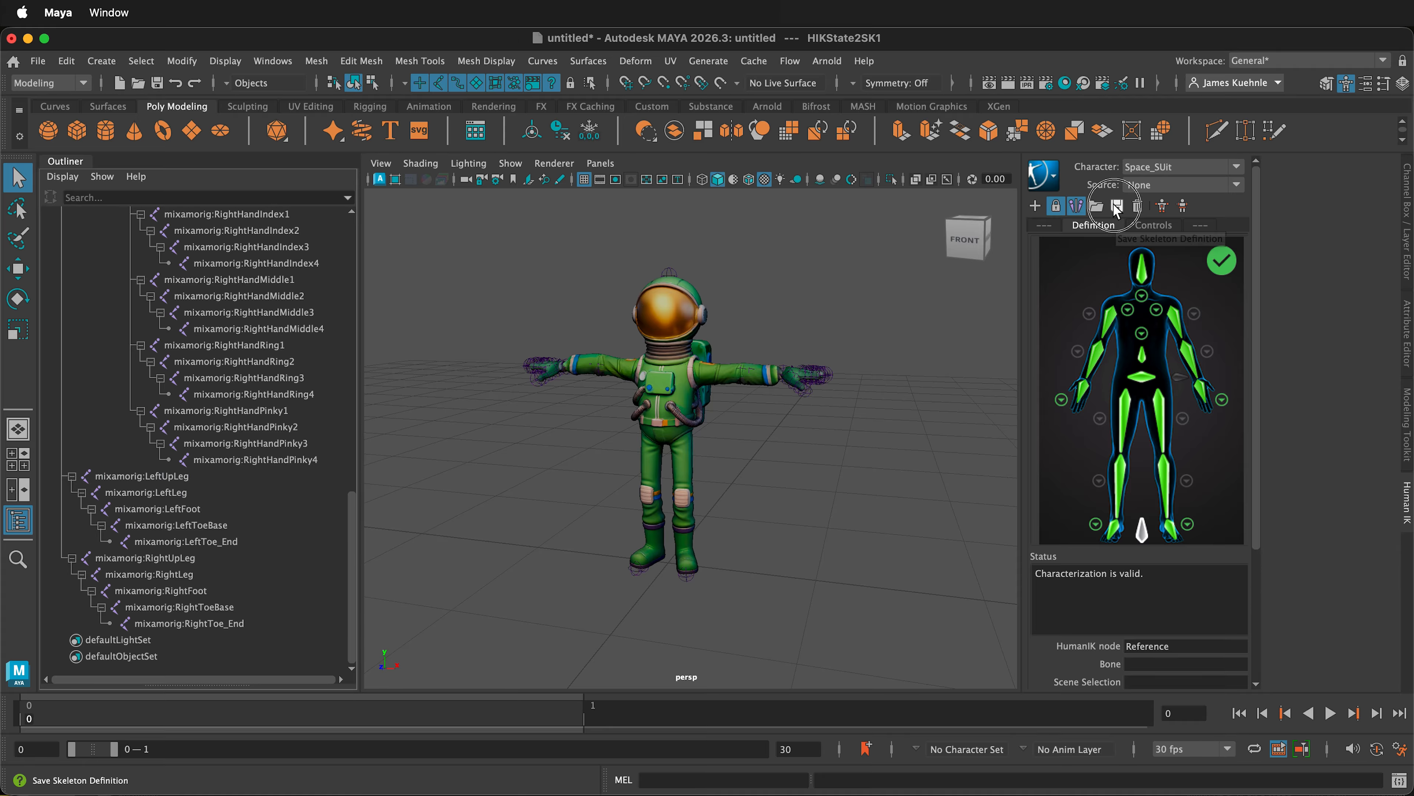
text(Mixamo_Full_Fingers_HIK)
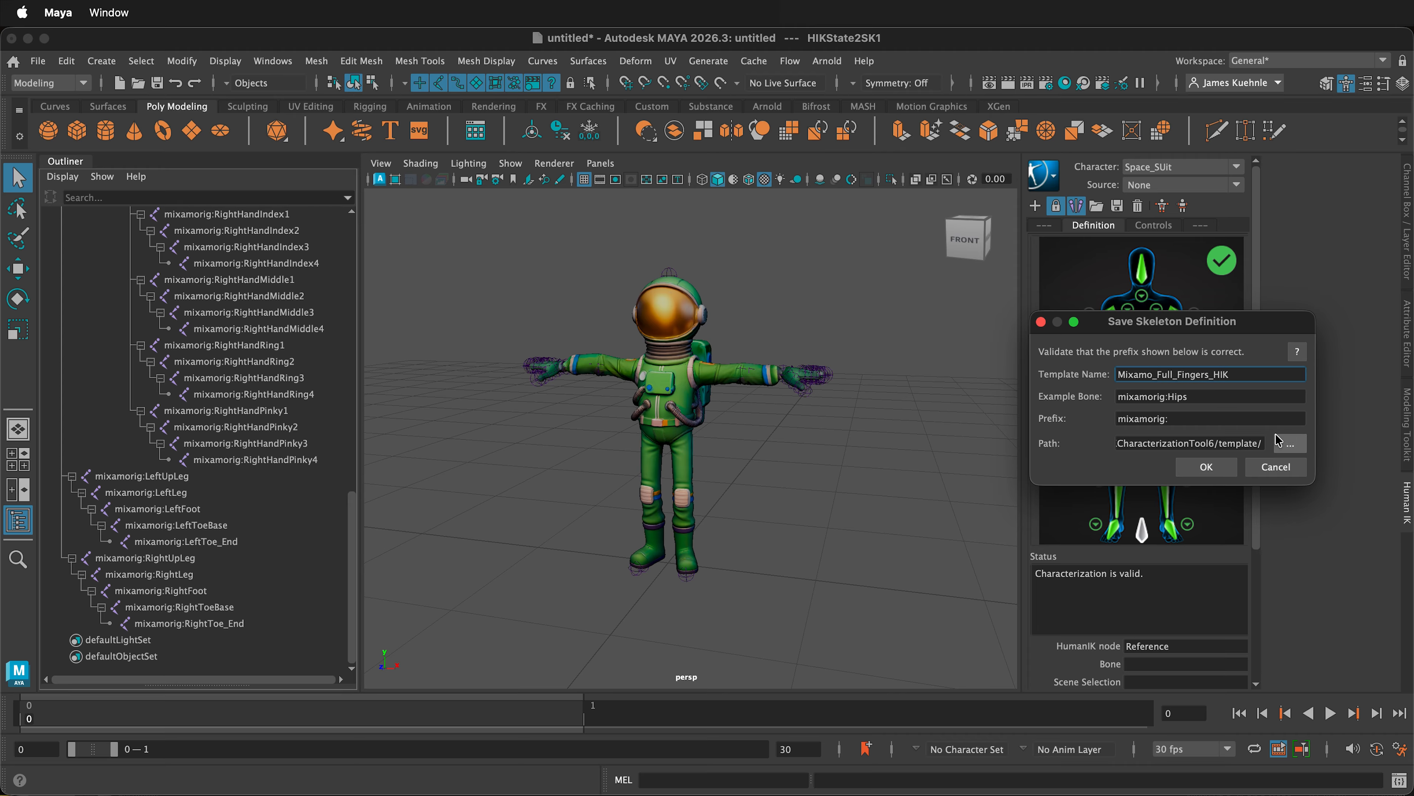
click(1216, 473)
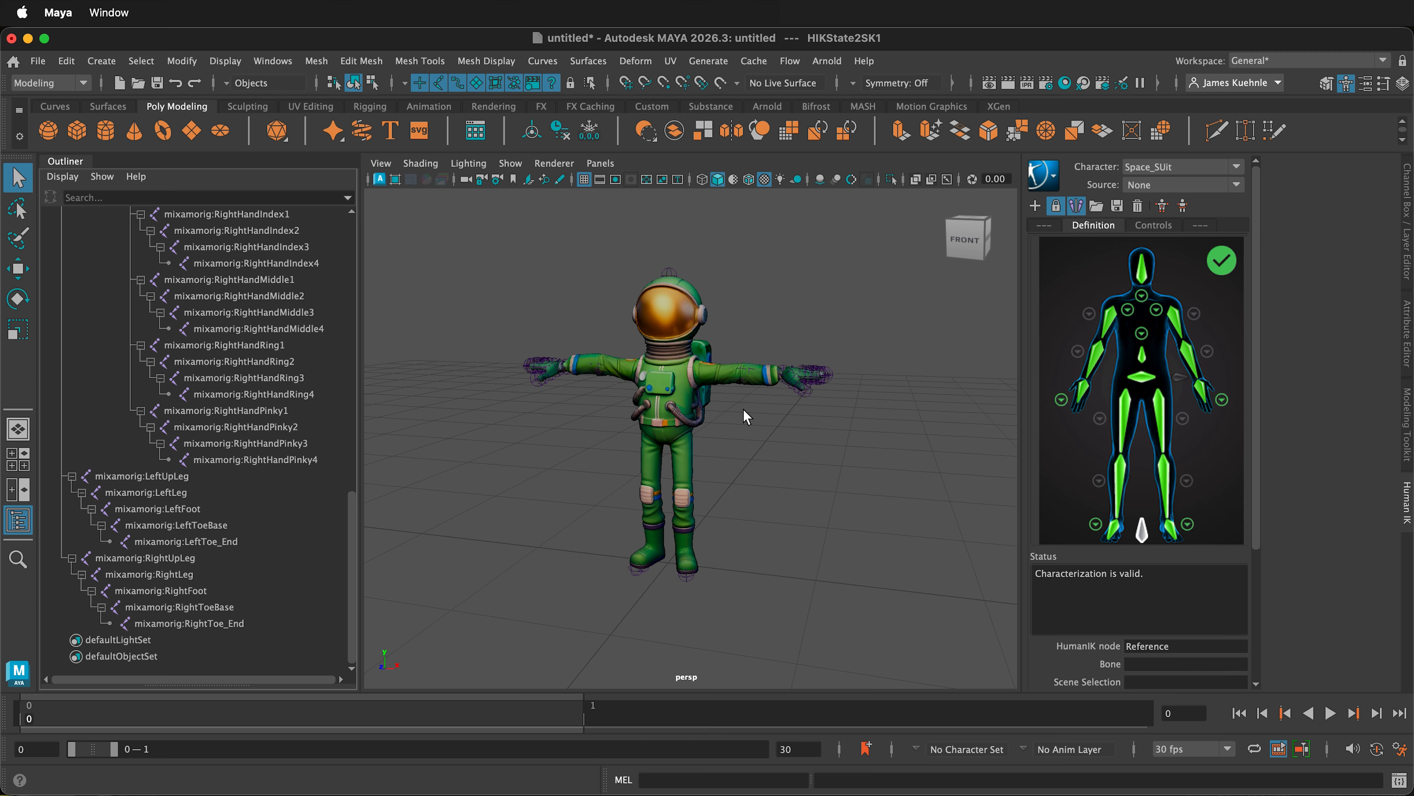